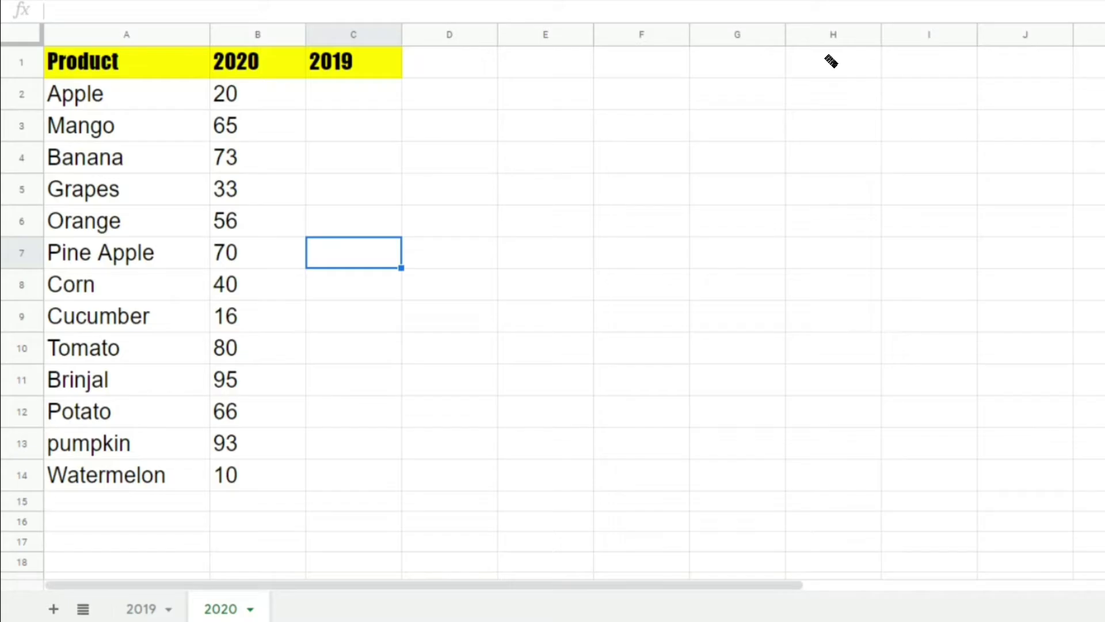
From an empty cell beside the table, glance between the 2019 and 2020 sheets.
left_click(642, 315)
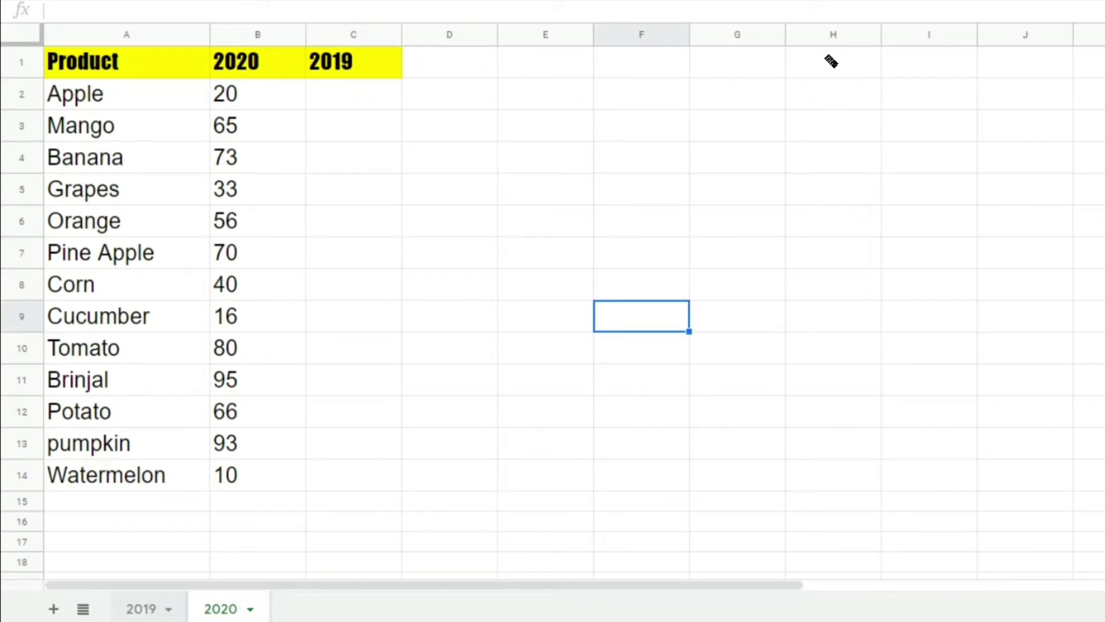
key("ctrl+shift+Page_Up")
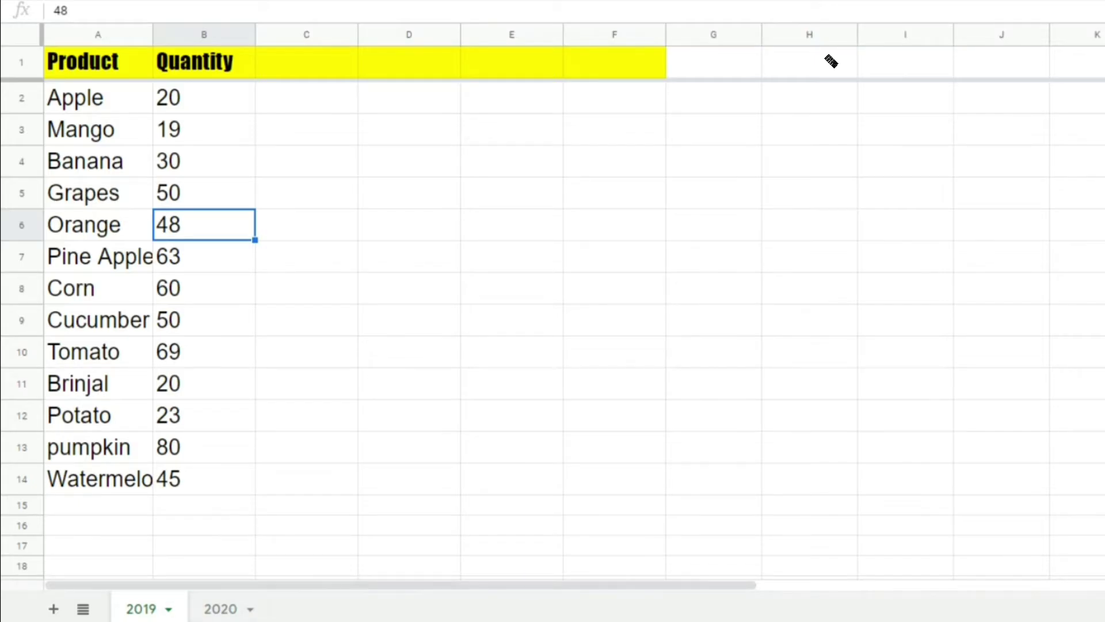
key("ctrl+shift+Page_Down")
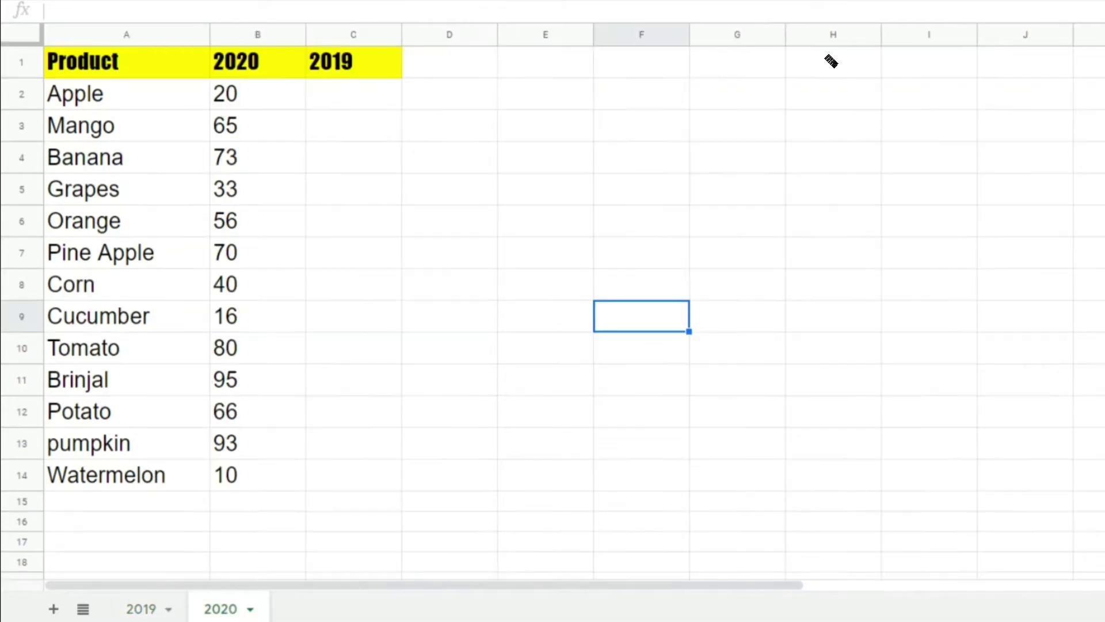
key("Left")
key("Down")
key("Down")
key("Down")
On the 2019 sheet, review product names and quantities, including Banana's 30.
key("ctrl+shift+Page_Up")
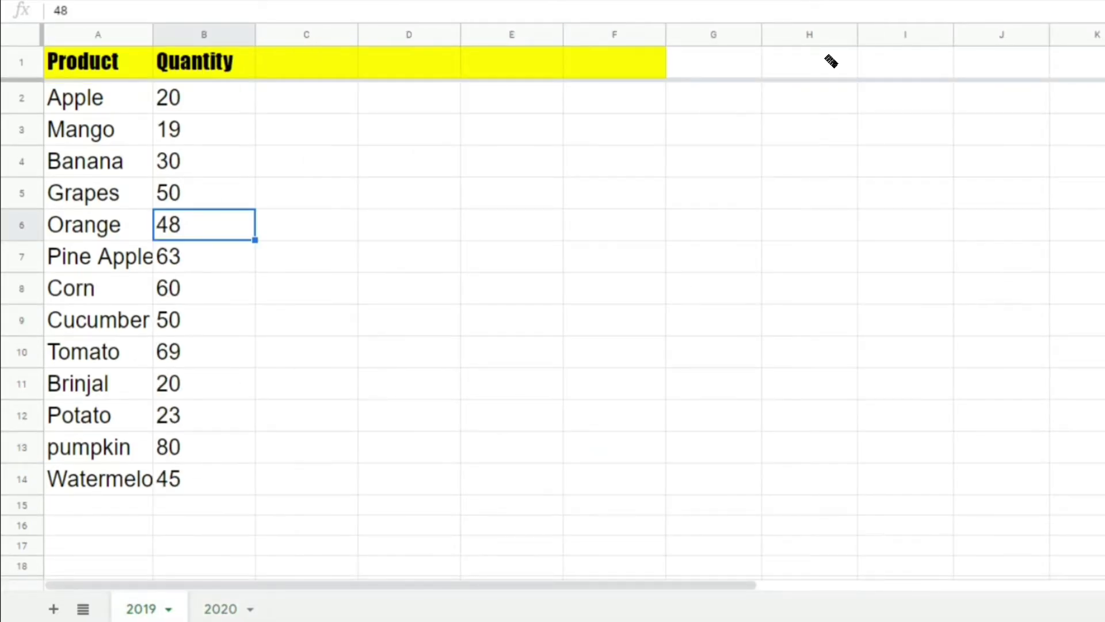
key("Left")
key("Up")
key("Up")
key("Up")
key("Down")
key("Down")
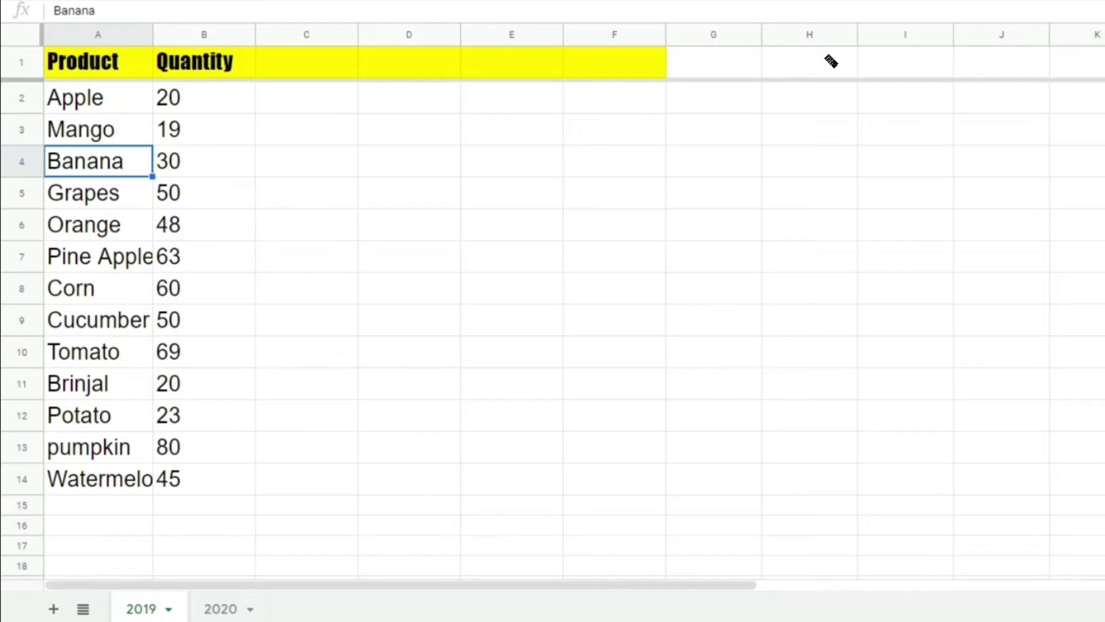
key("Right")
key("Up")
key("Up")
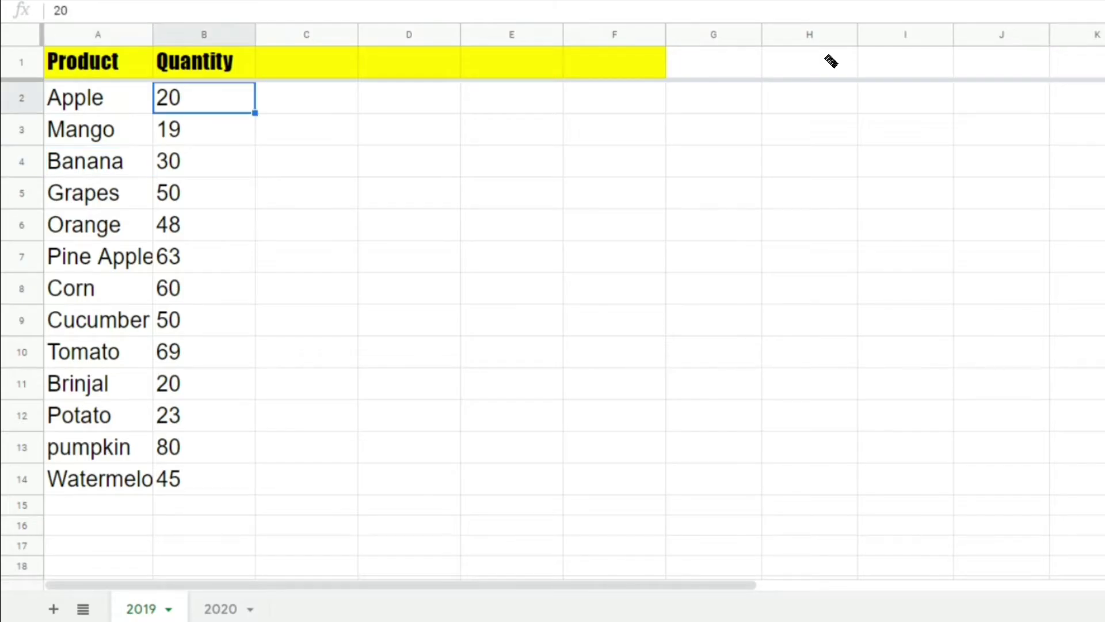
key("Down")
key("Down")
key("Down")
key("Down")
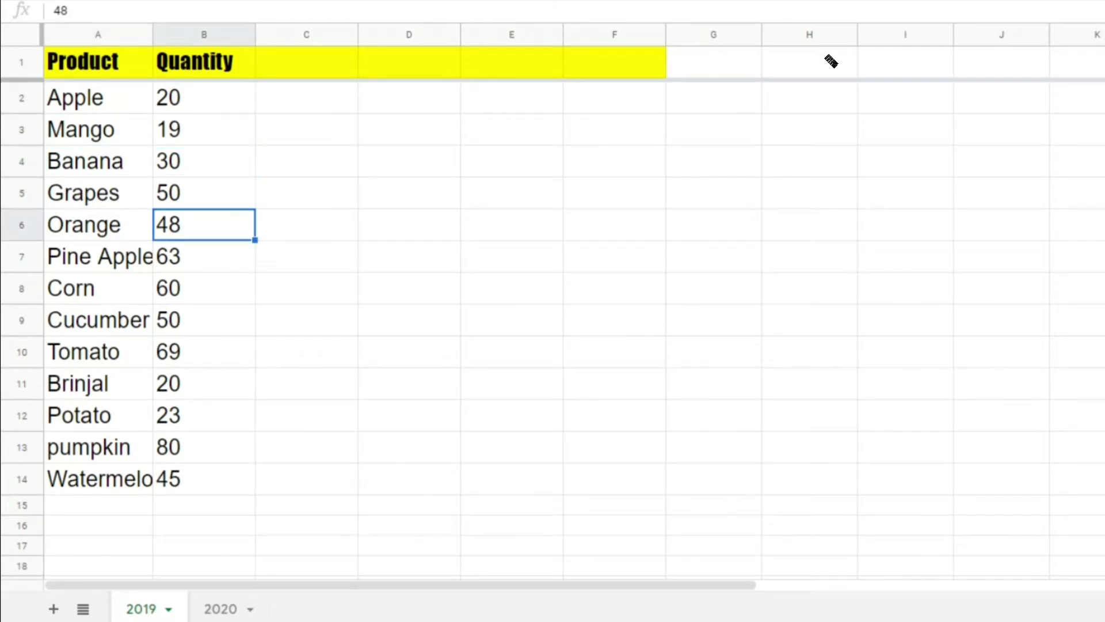
key("Left")
key("Right")
key("Up")
key("Left")
key("Up")
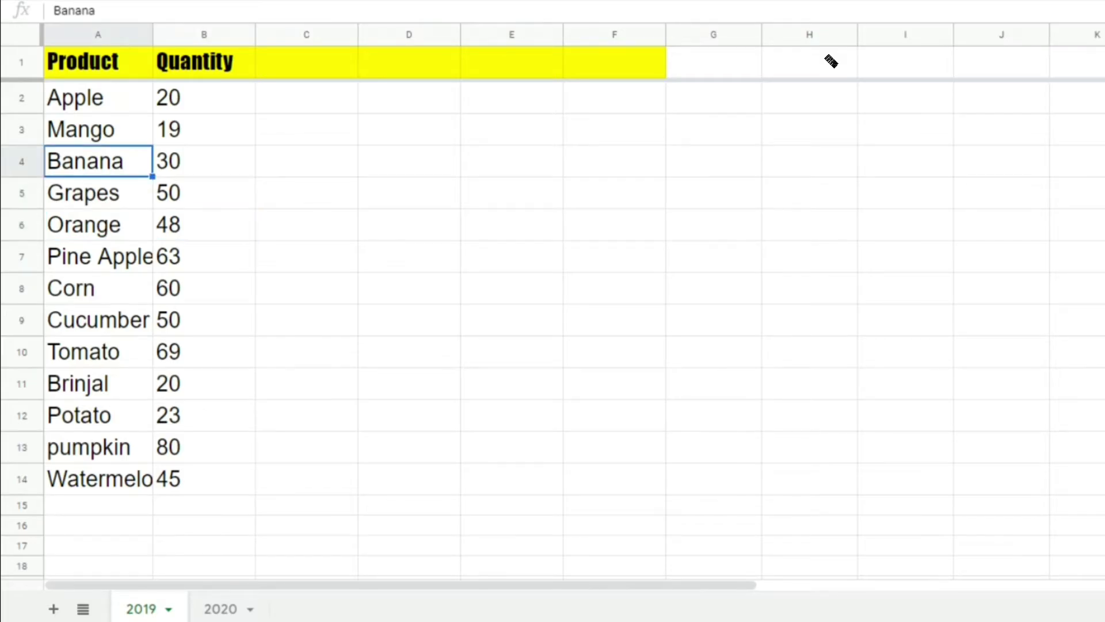
key("Right")
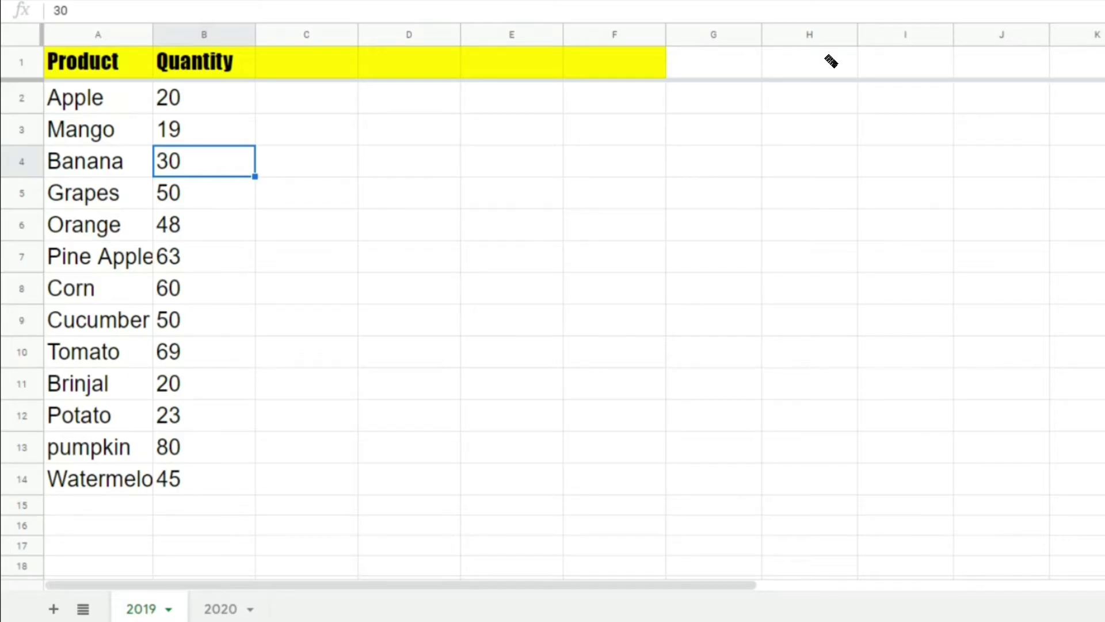
On the 2020 sheet, check quantities for Apple (20), Mango (65) and Banana (73).
key("ctrl+shift+Page_Down")
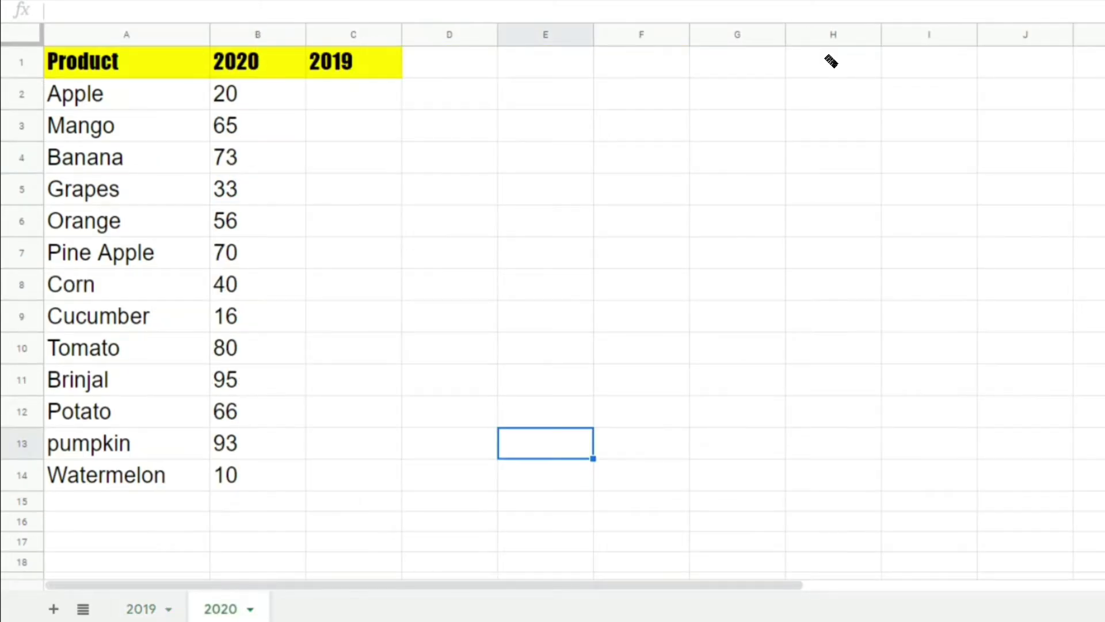
key("ctrl+Home")
key("Down")
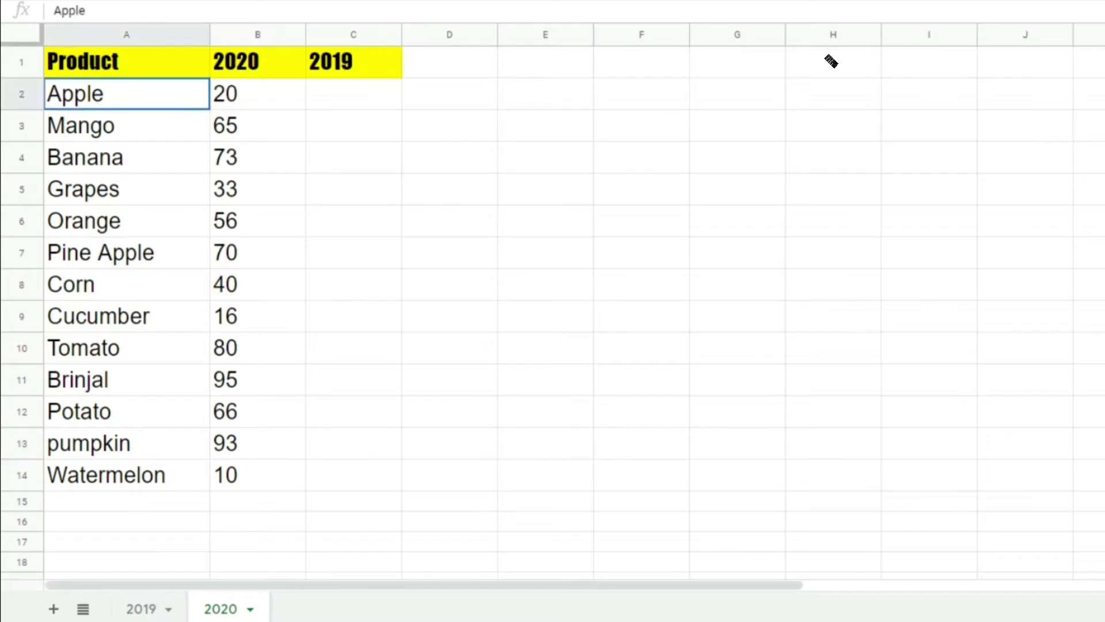
key("Right")
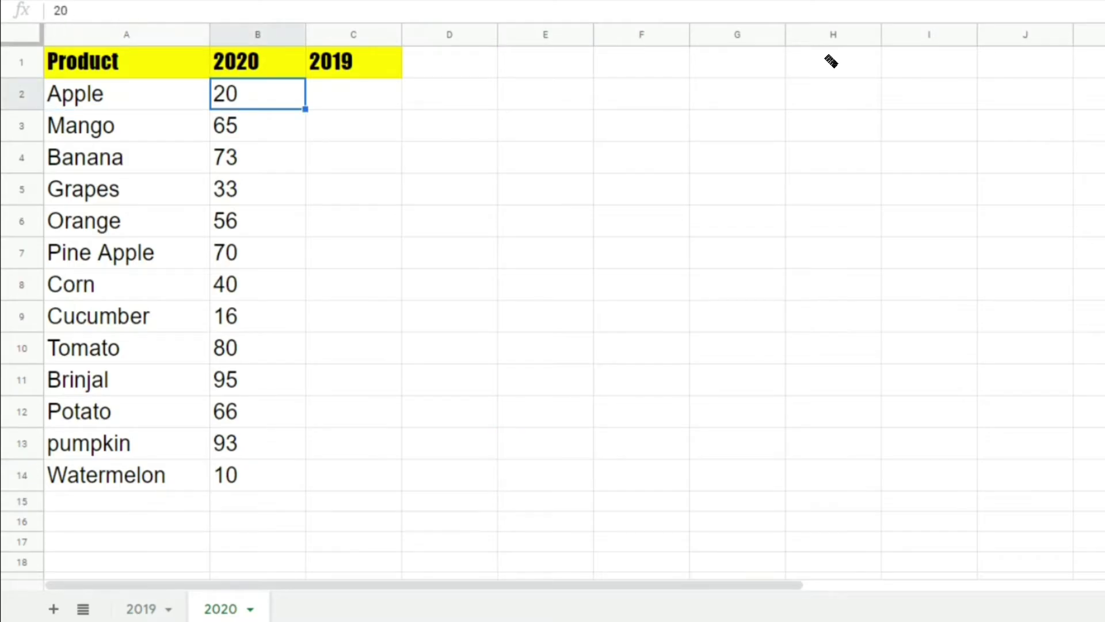
key("Down")
key("Left")
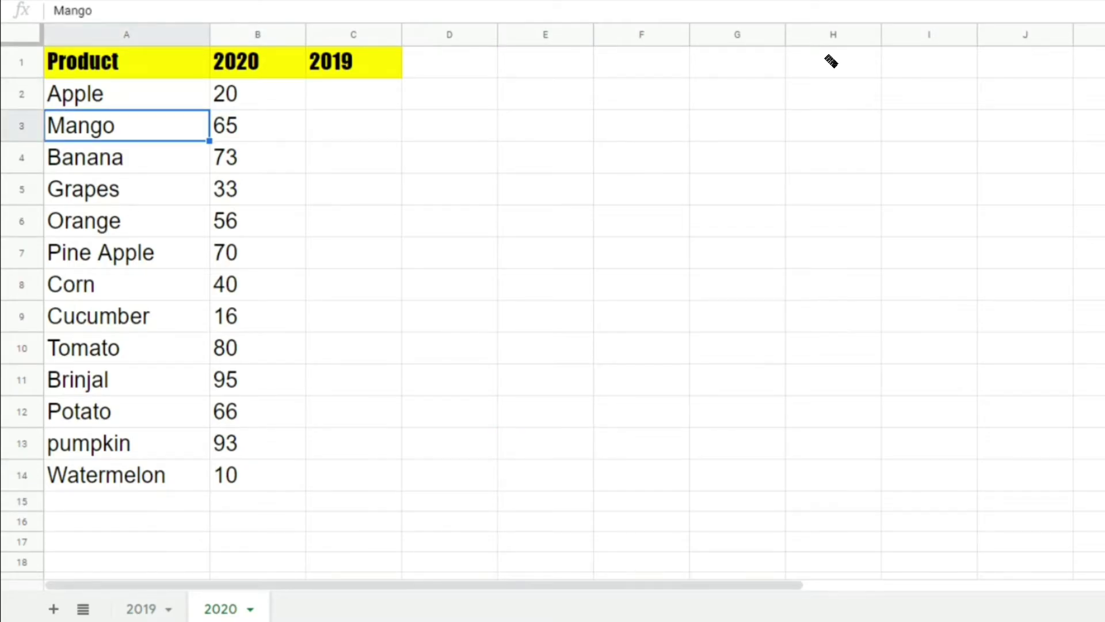
key("Right")
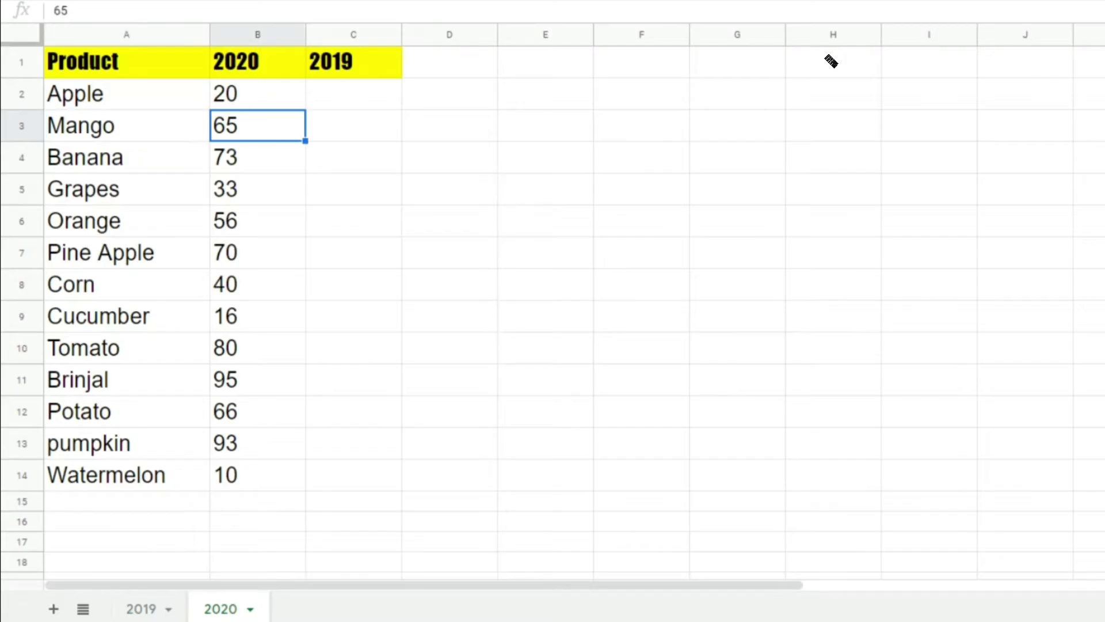
key("Down")
key("Left")
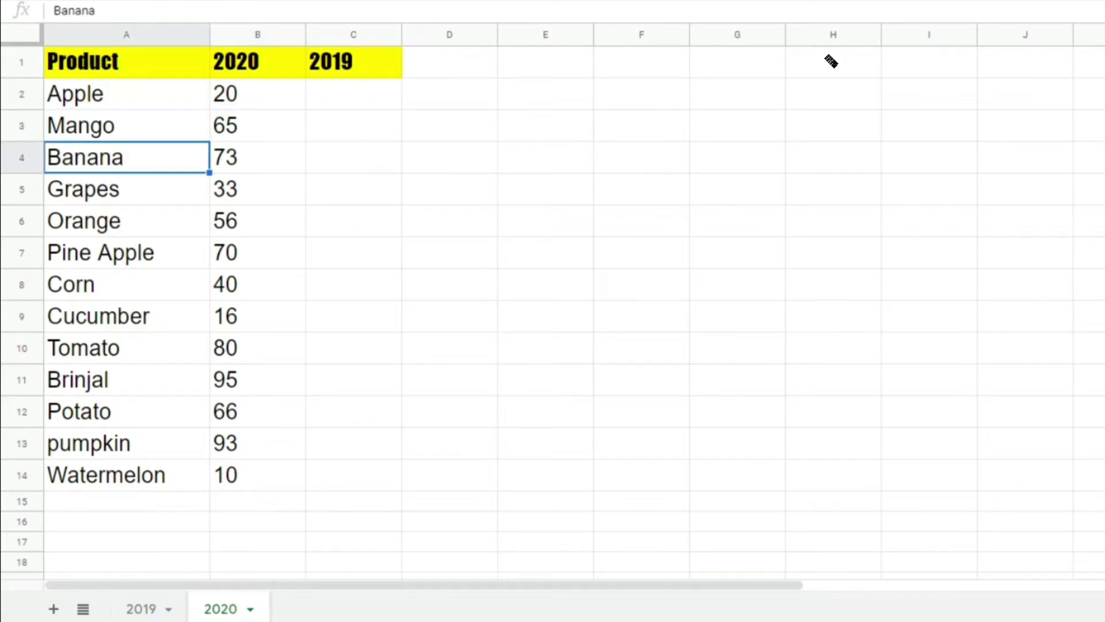
key("Right")
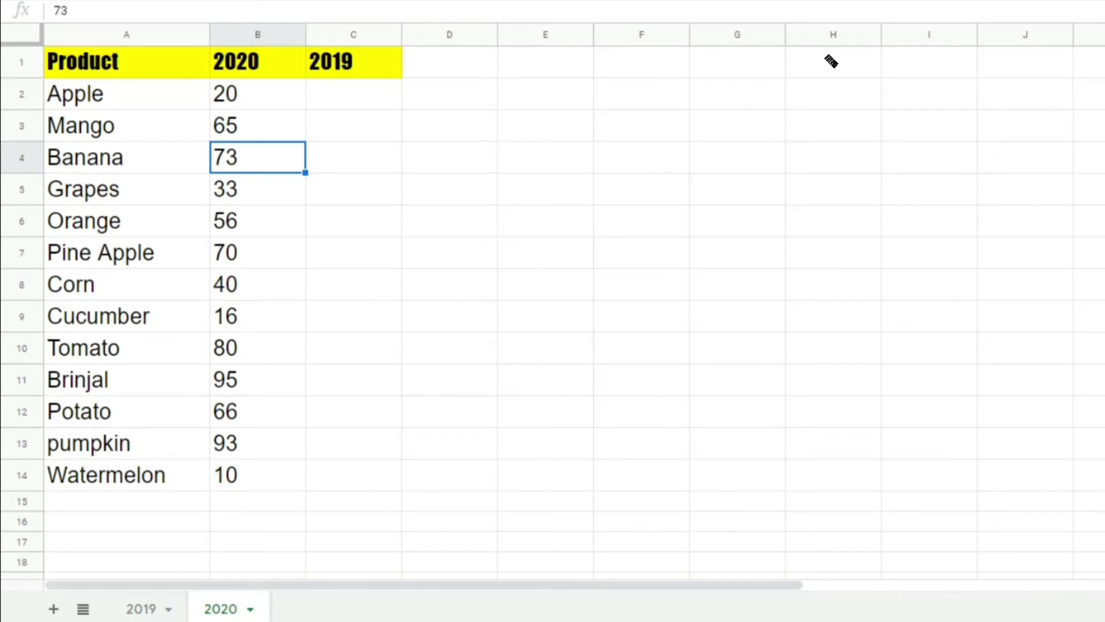
key("Up")
key("Right")
key("Right")
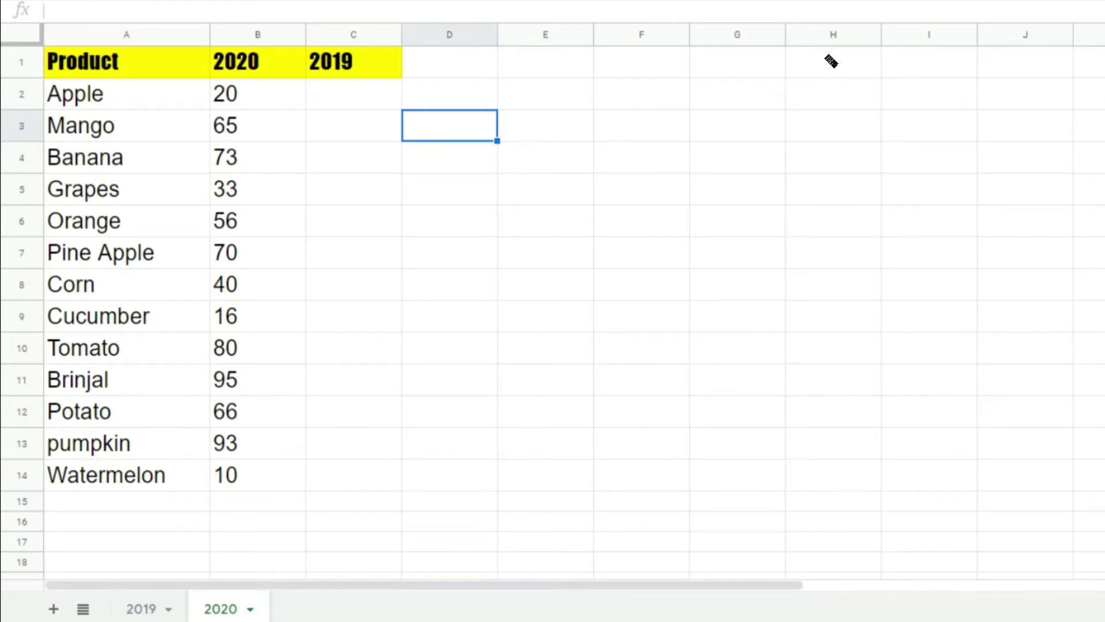
In C2, begin the formula =VLOOKUP(A2, with A2 as the lookup value.
key("Up")
key("Left")
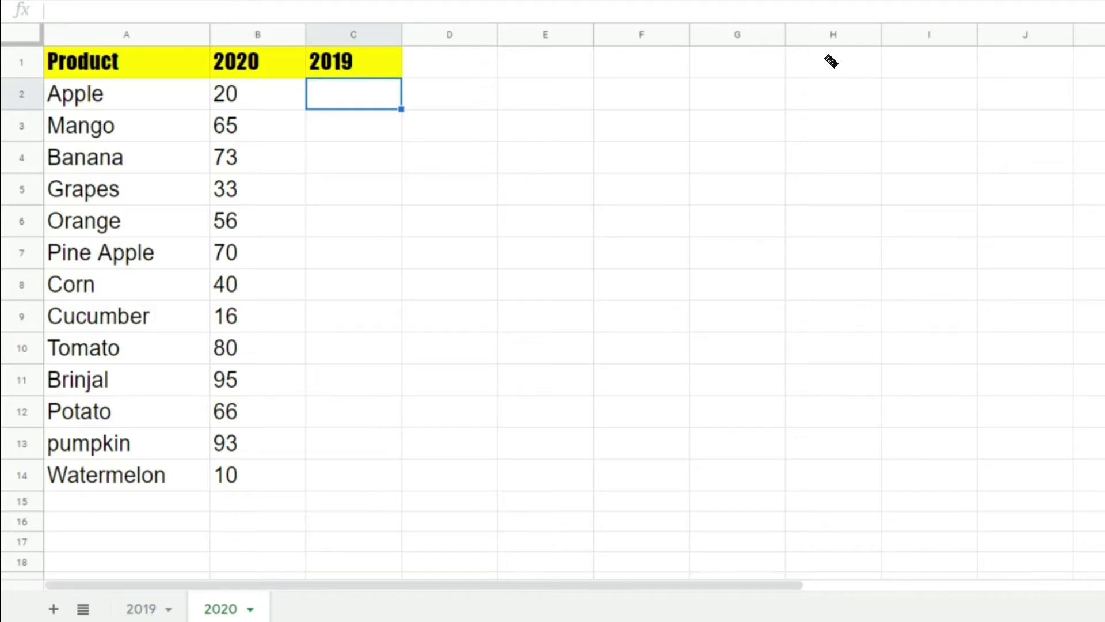
type("=")
type("vl")
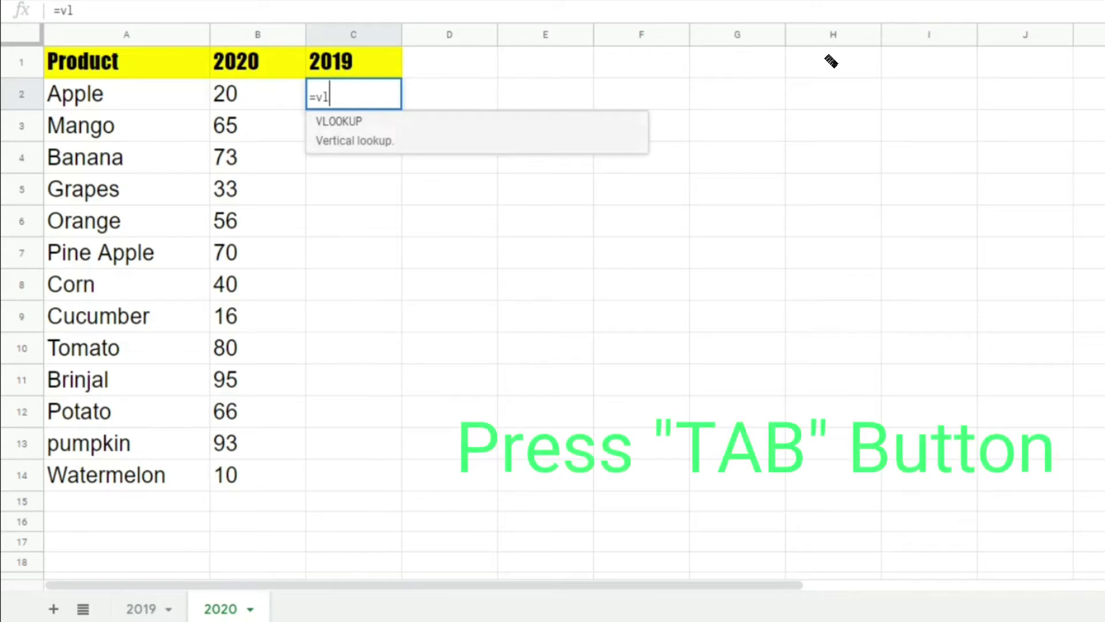
key("Tab")
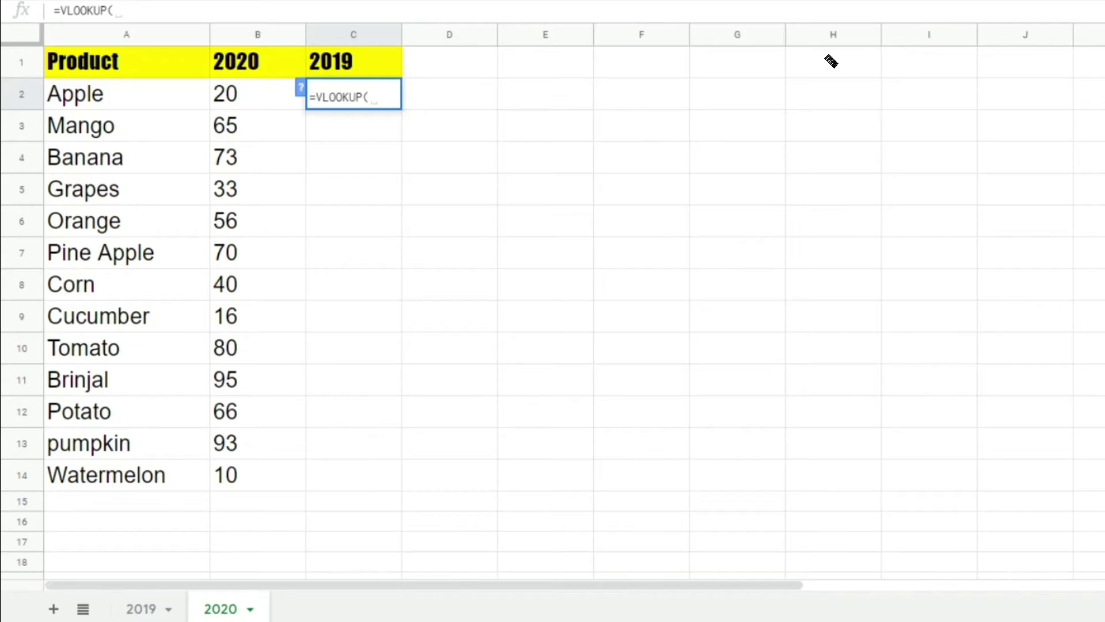
key("Left")
key("Left")
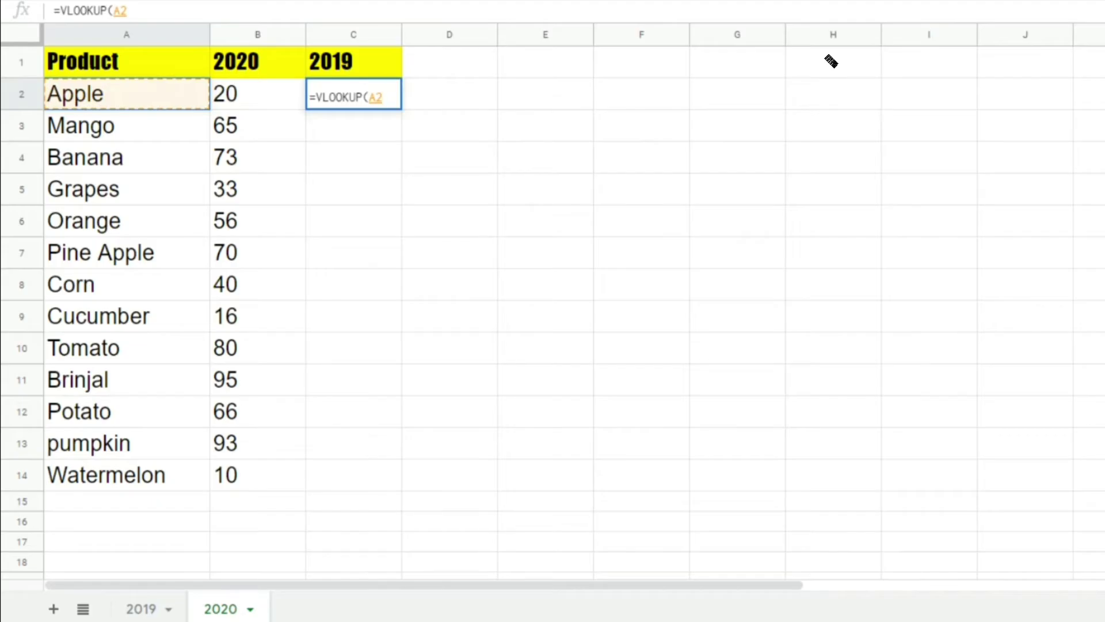
type(",")
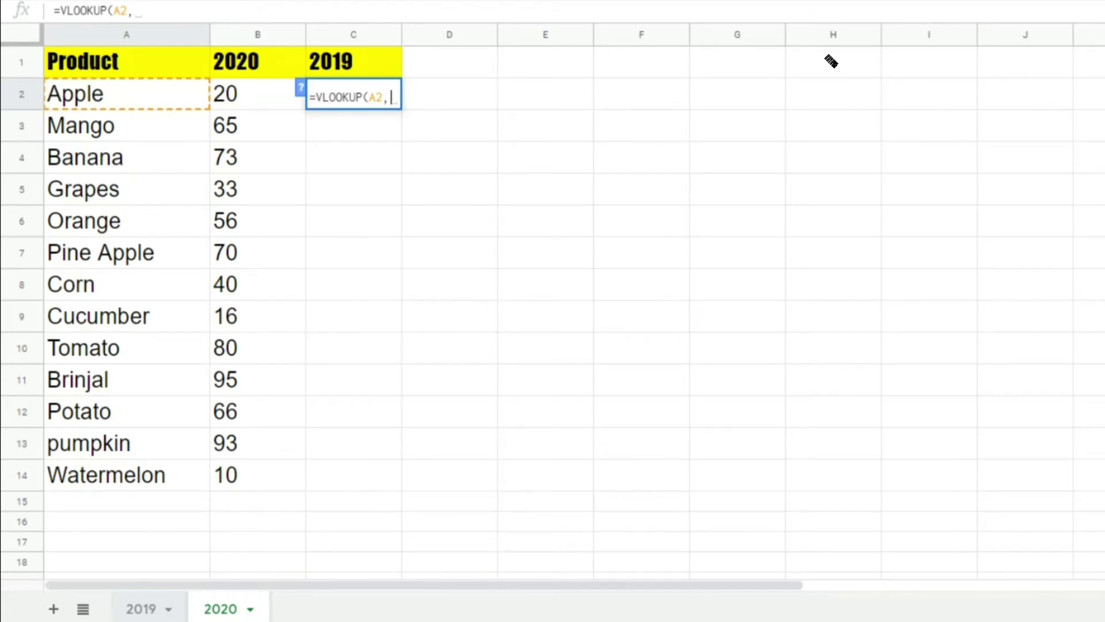
Complete the lookup with range '2019'!A:B, column index 2 and exact match 0.
key("ctrl+shift+Page_Up")
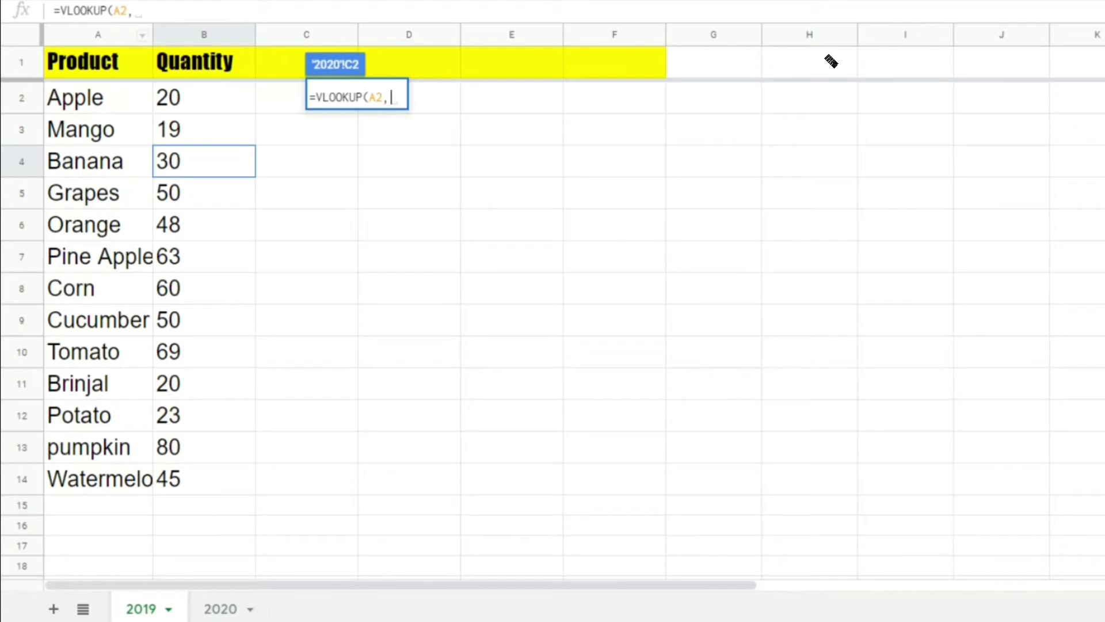
key("Left")
key("ctrl+space")
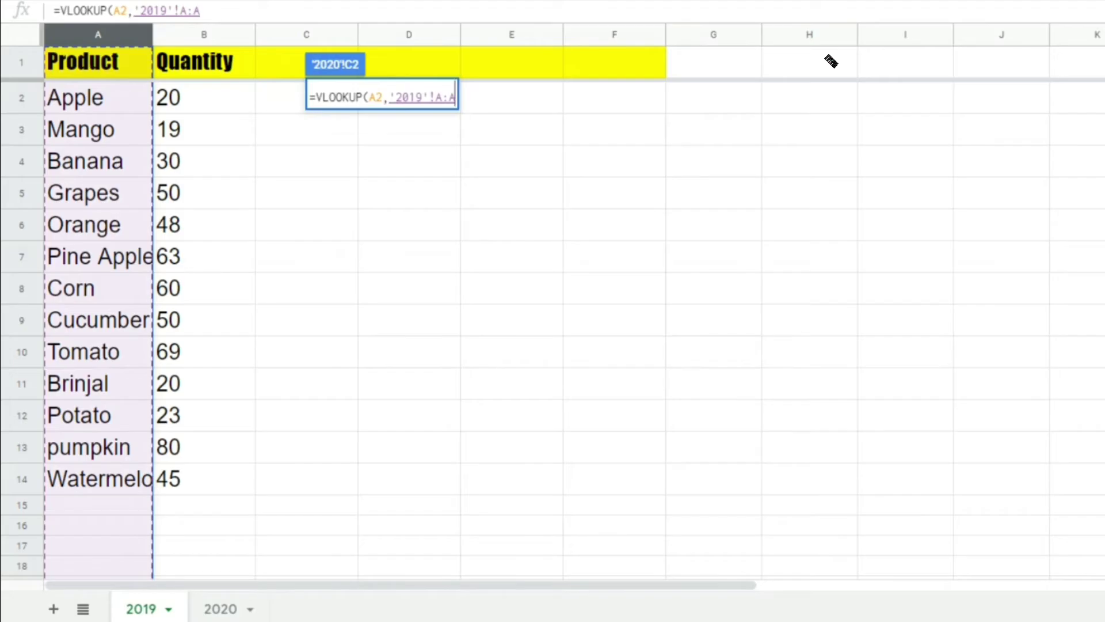
key("shift+Right")
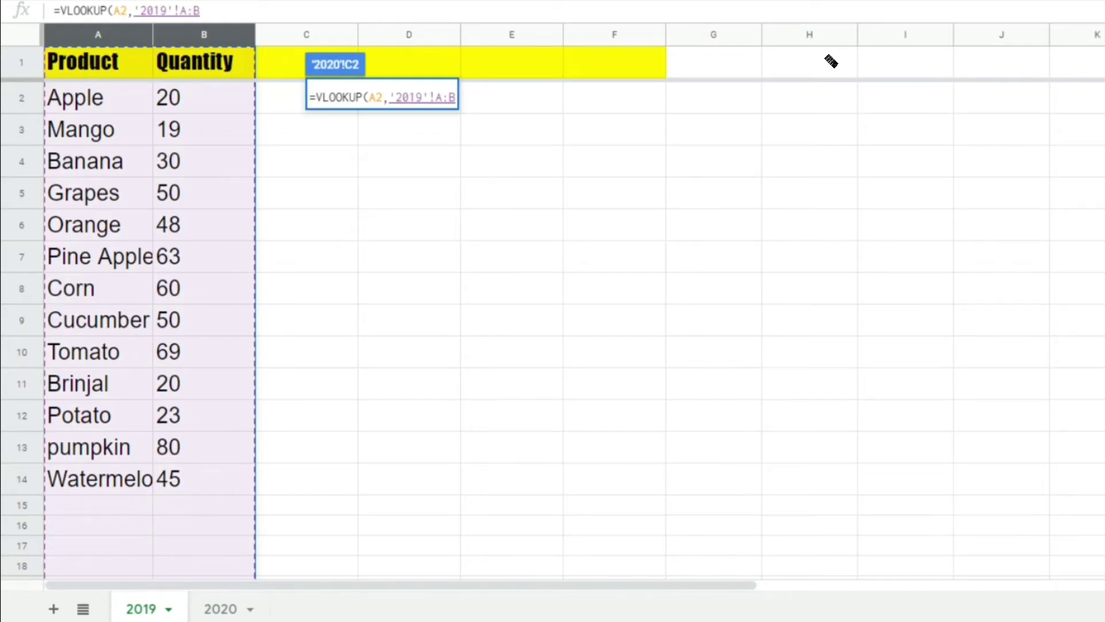
type(",")
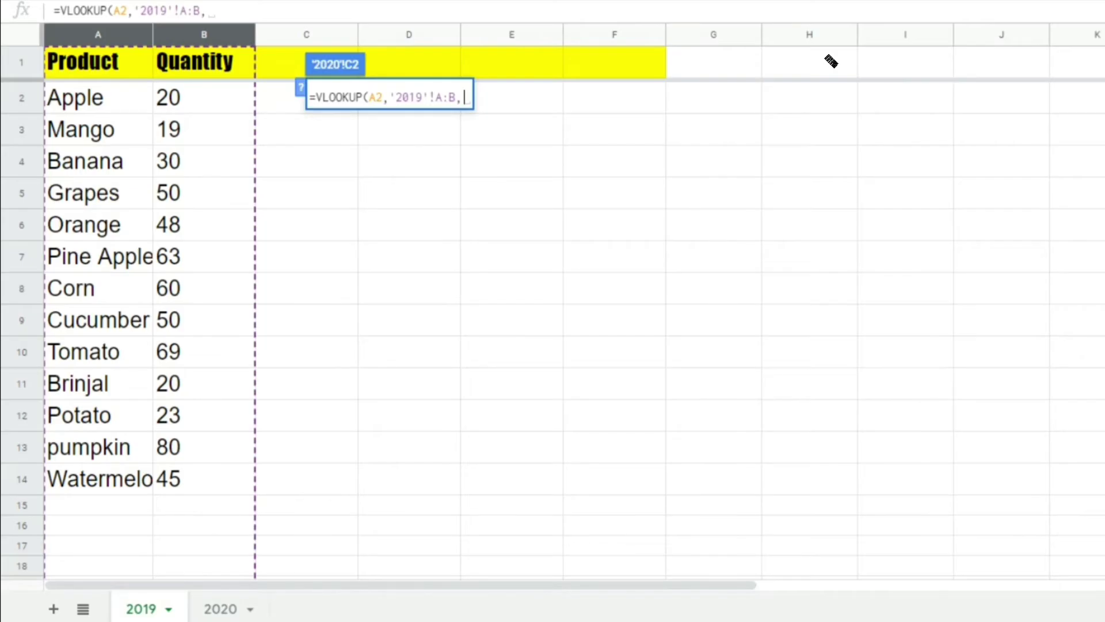
type("1")
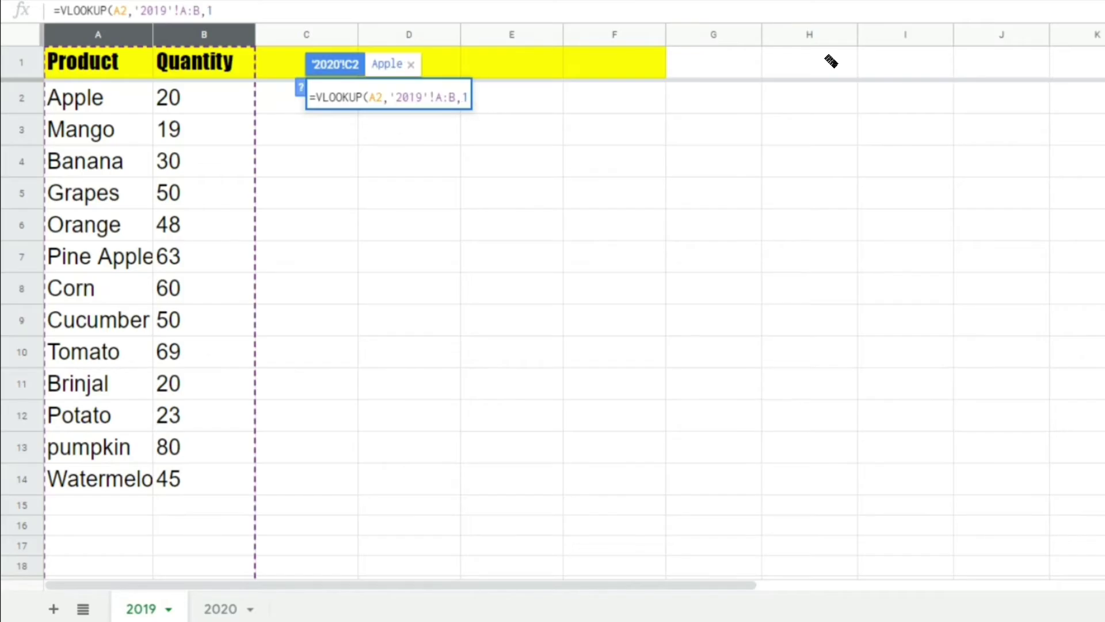
key("BackSpace")
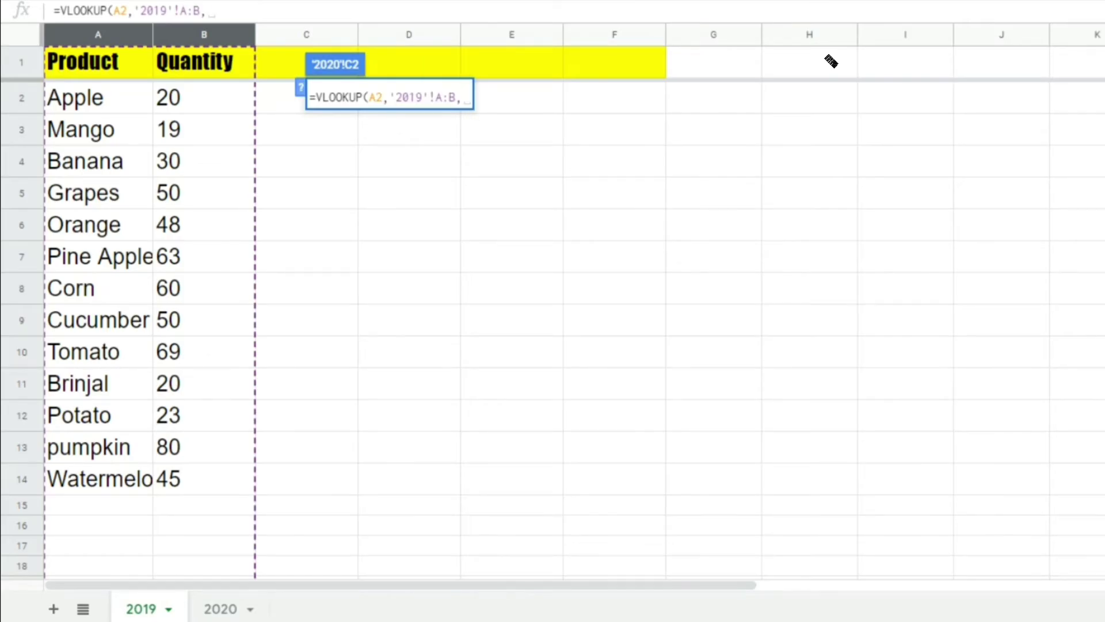
type("2")
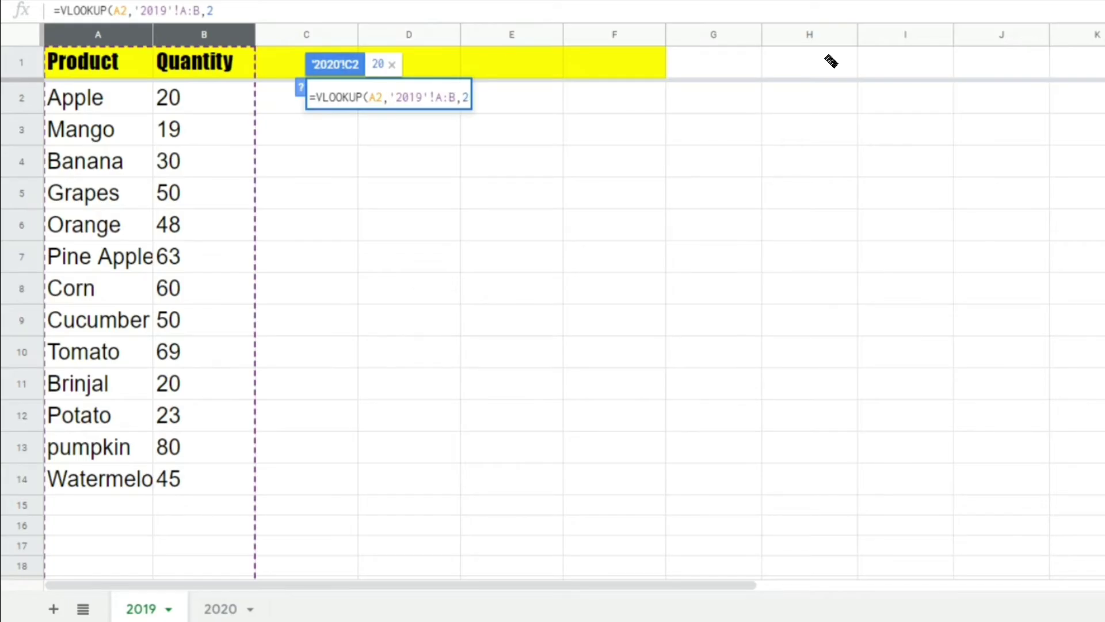
type(",")
type("0")
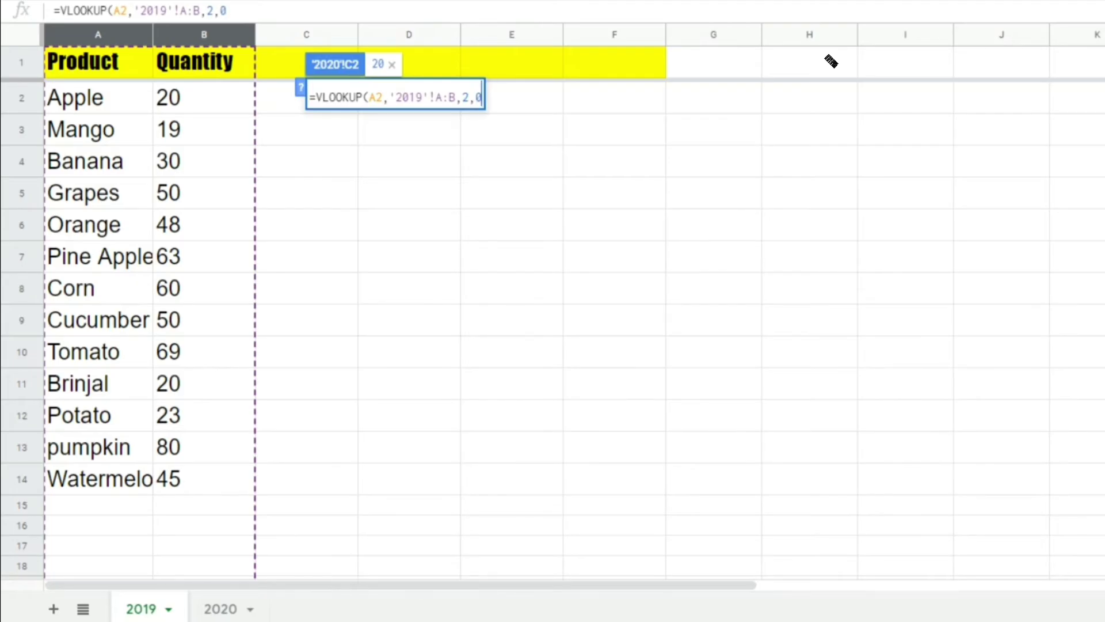
type(")")
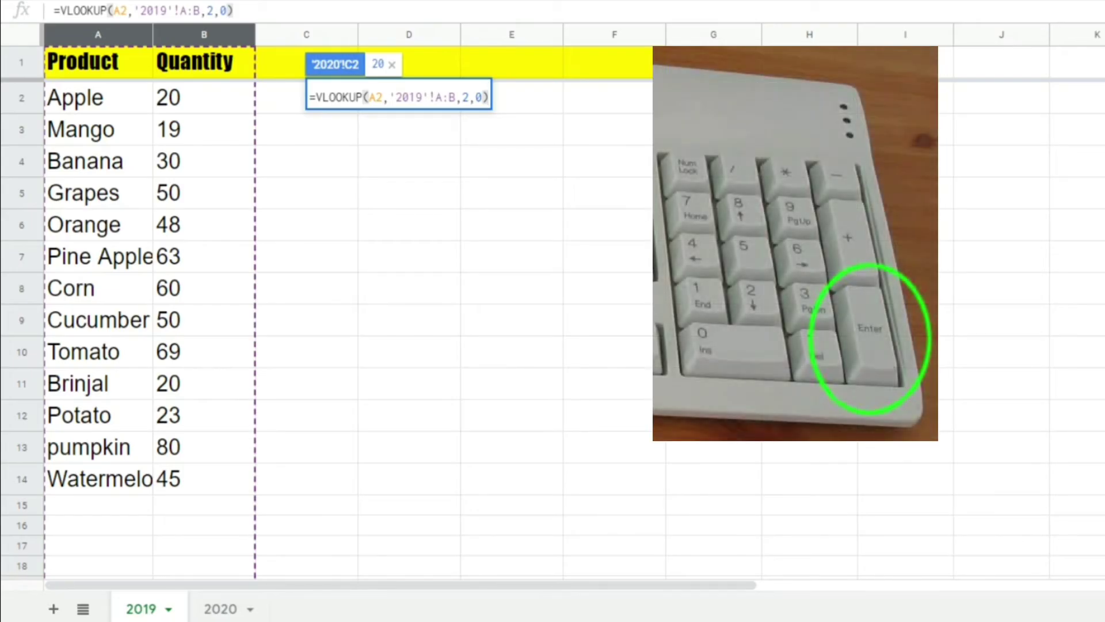
Enter the C2 lookup formula and check Apple's row and the 2020 header.
key("Return")
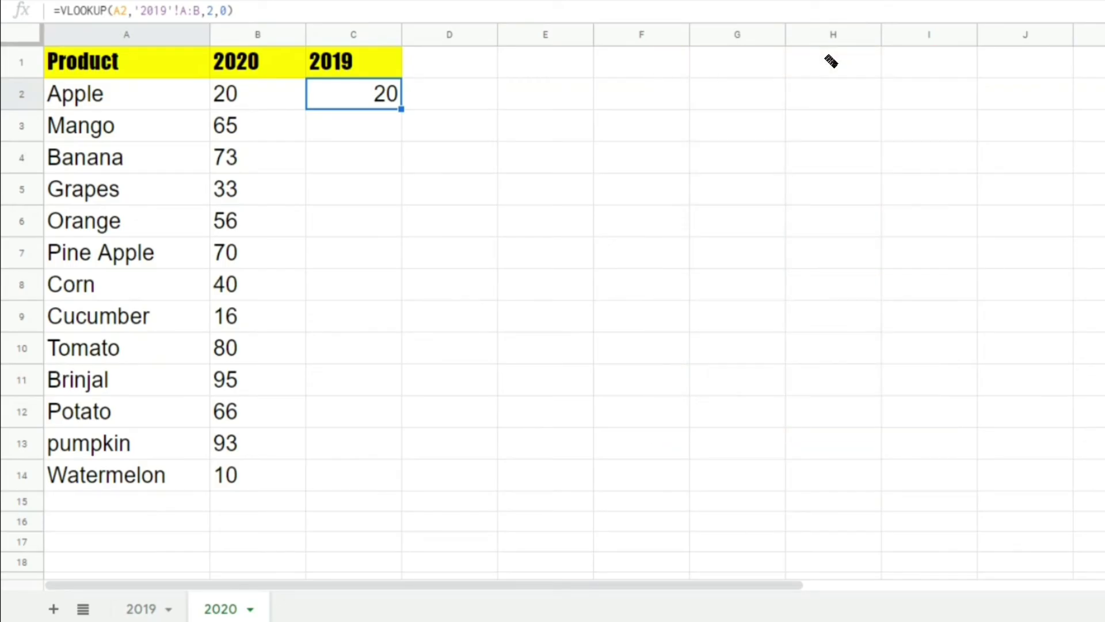
key("Left")
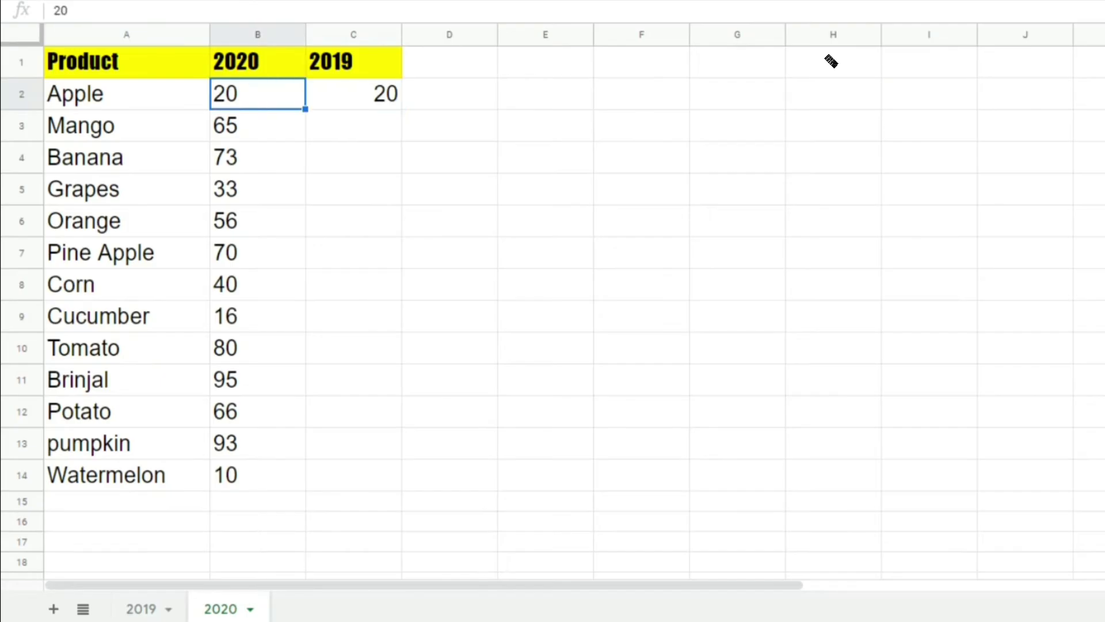
key("Up")
key("Down")
key("Left")
key("Right")
key("Right")
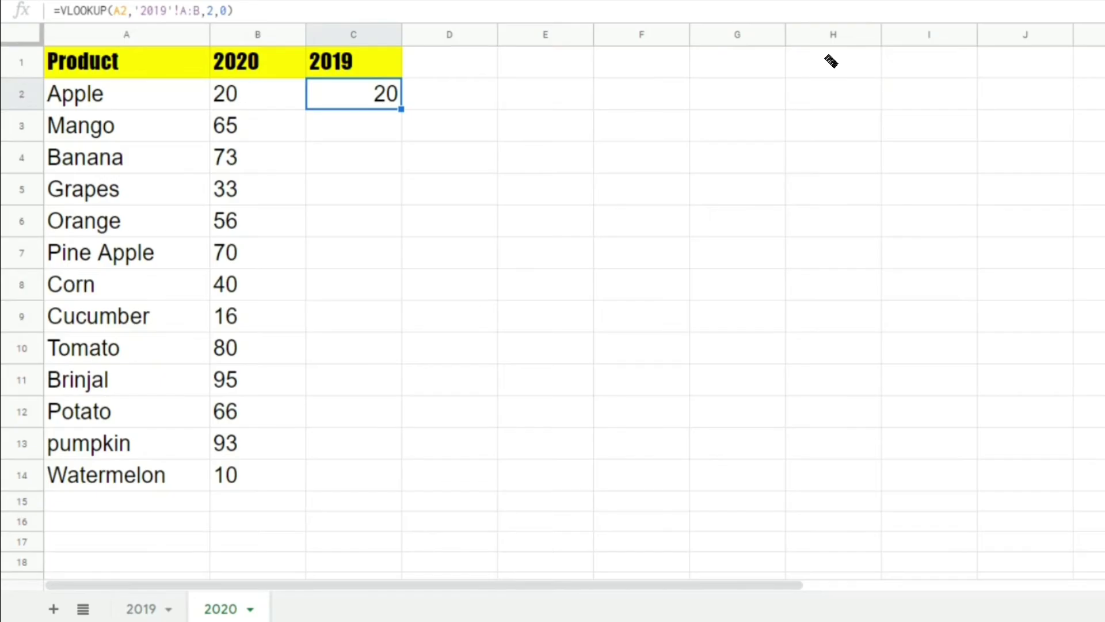
Compare Apple's 2020 and 2019 quantities, then move down column C to the last product.
key("Left")
key("Right")
key("Left")
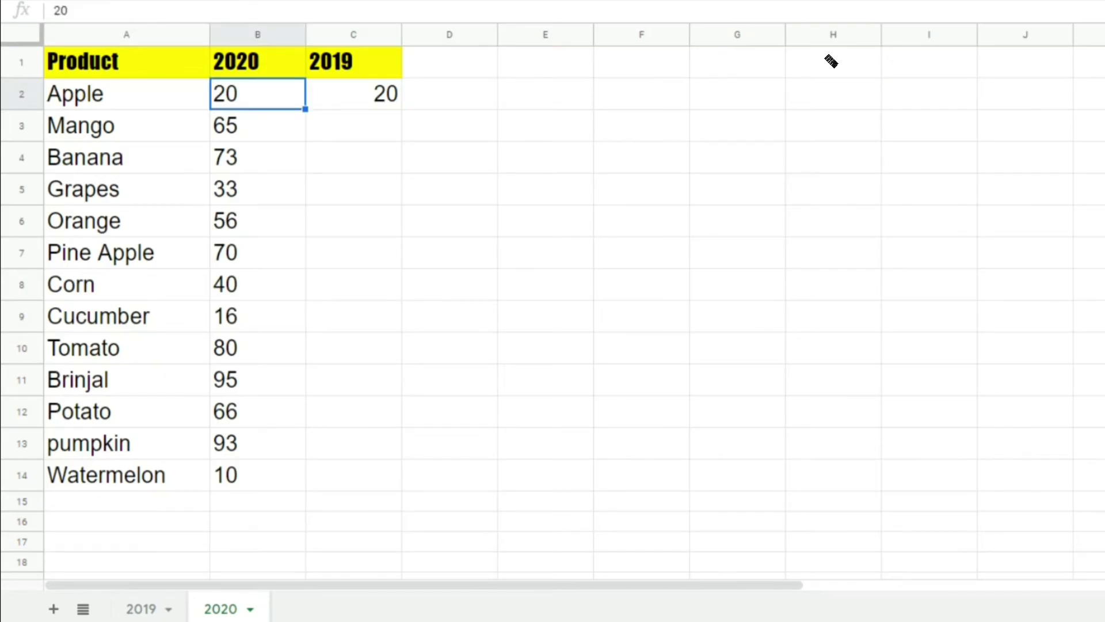
key("Right")
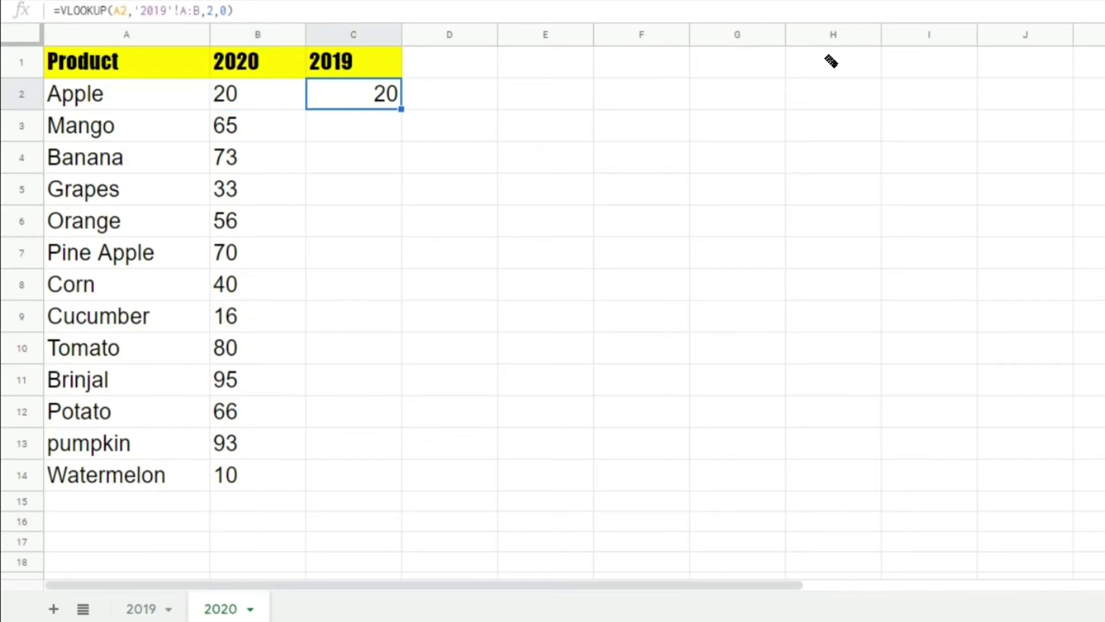
key("Left")
key("Right")
key("Down")
key("Down")
key("Down")
key("Down")
key("Down")
key("Down")
key("Down")
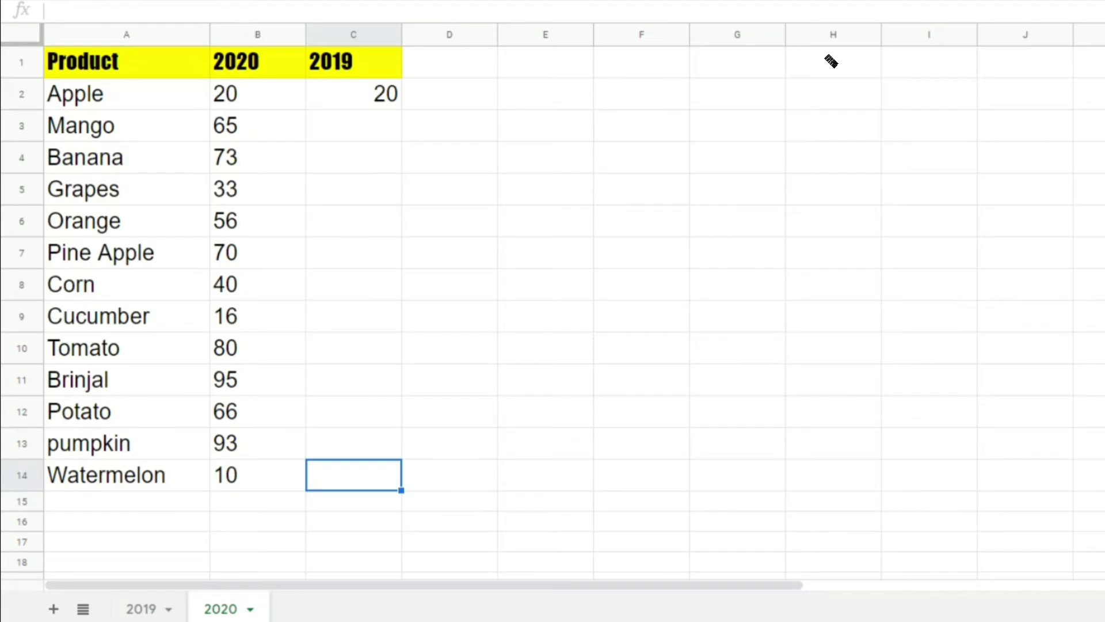
Fill the lookup formula down C2:C14 and compare Apple's quantities for both years.
key("shift+Up")
key("shift+Up")
key("shift+Up")
key("shift+Up")
key("shift+Up")
key("shift+Up")
key("shift+Up")
key("shift+Up")
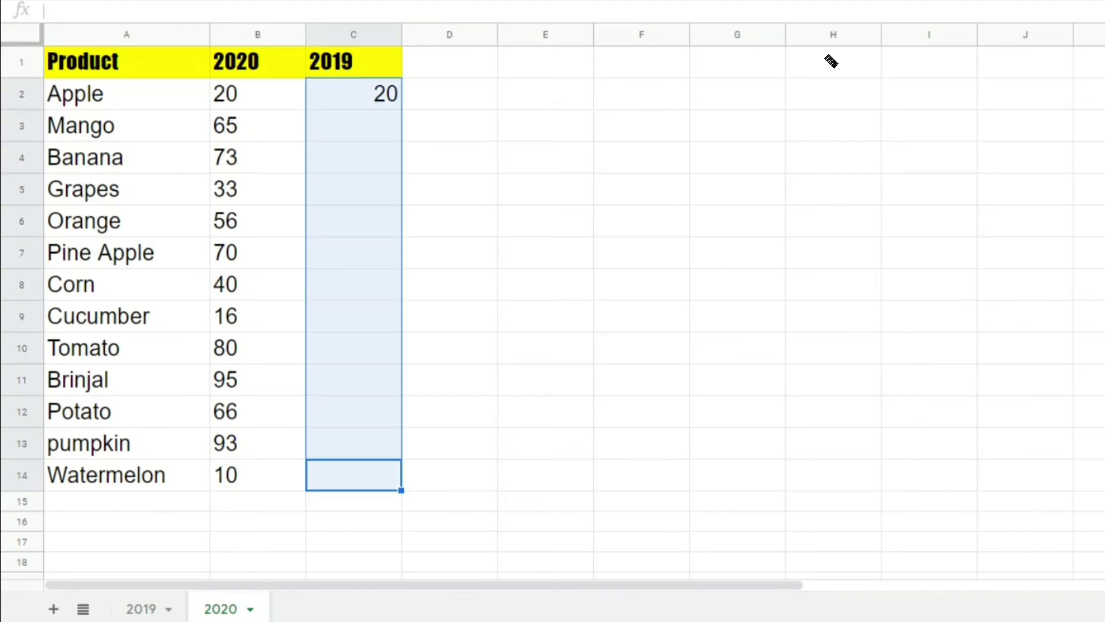
key("ctrl+d")
key("Up")
key("Up")
key("Up")
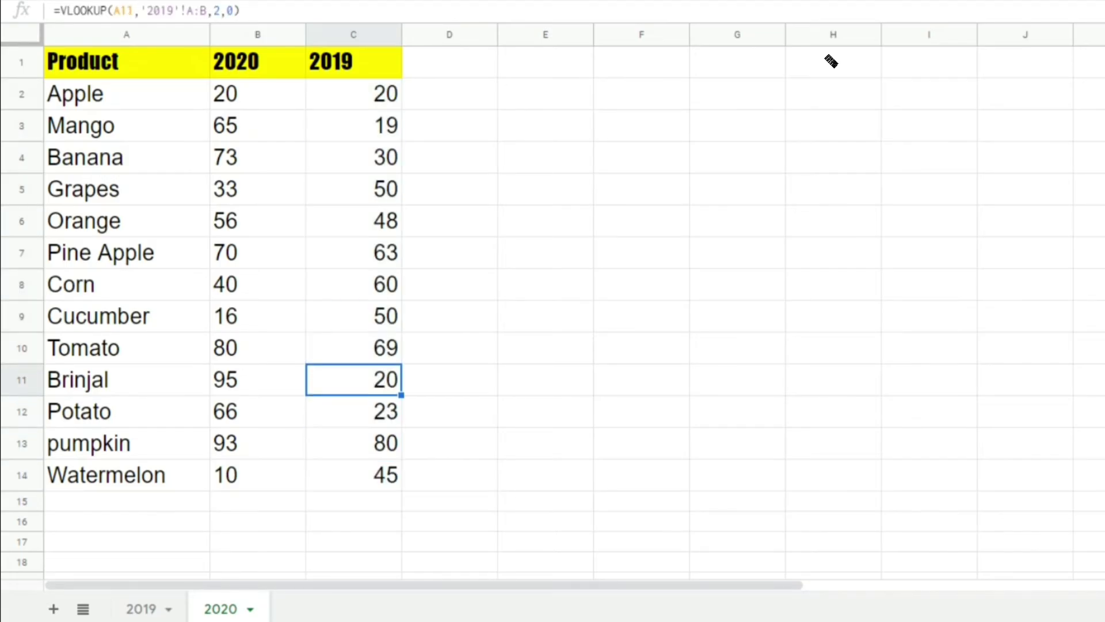
key("Up")
key("Up")
key("Up")
key("Up")
key("Up")
key("Up")
key("Up")
key("Up")
key("Up")
key("Left")
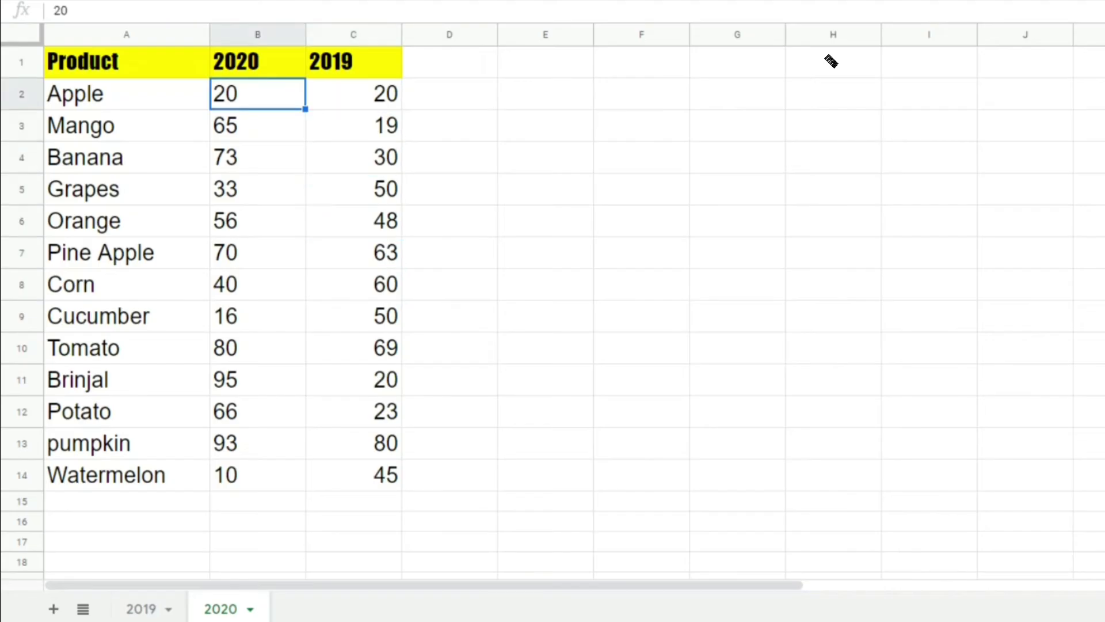
key("Right")
key("Left")
Verify the filled 2019 values for Mango (19) and Banana against their 2020 quantities.
key("Down")
key("Left")
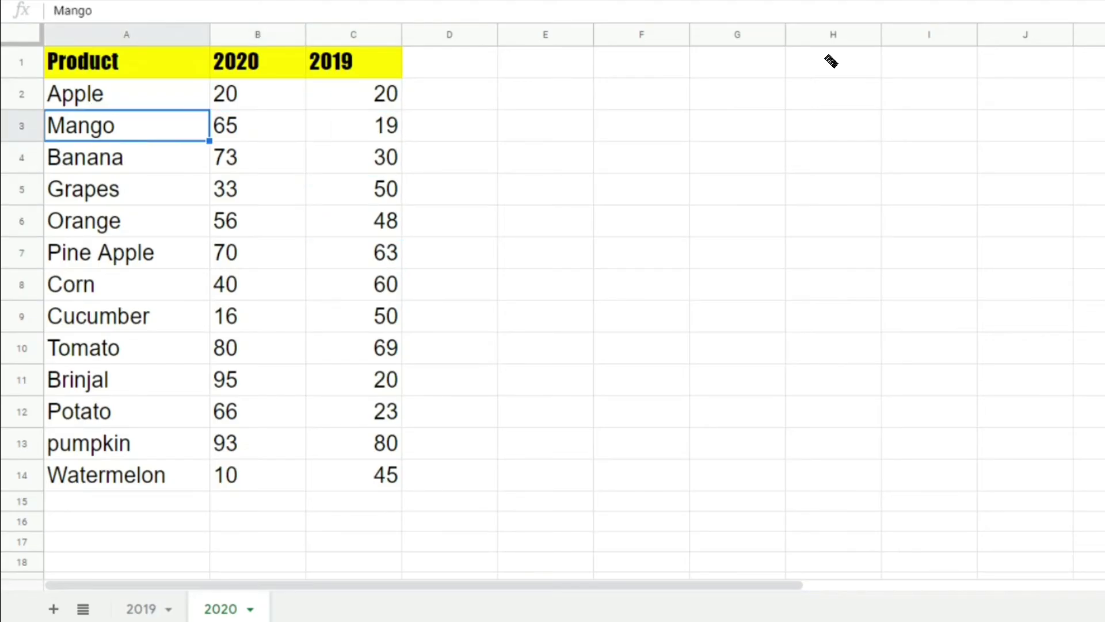
key("Right")
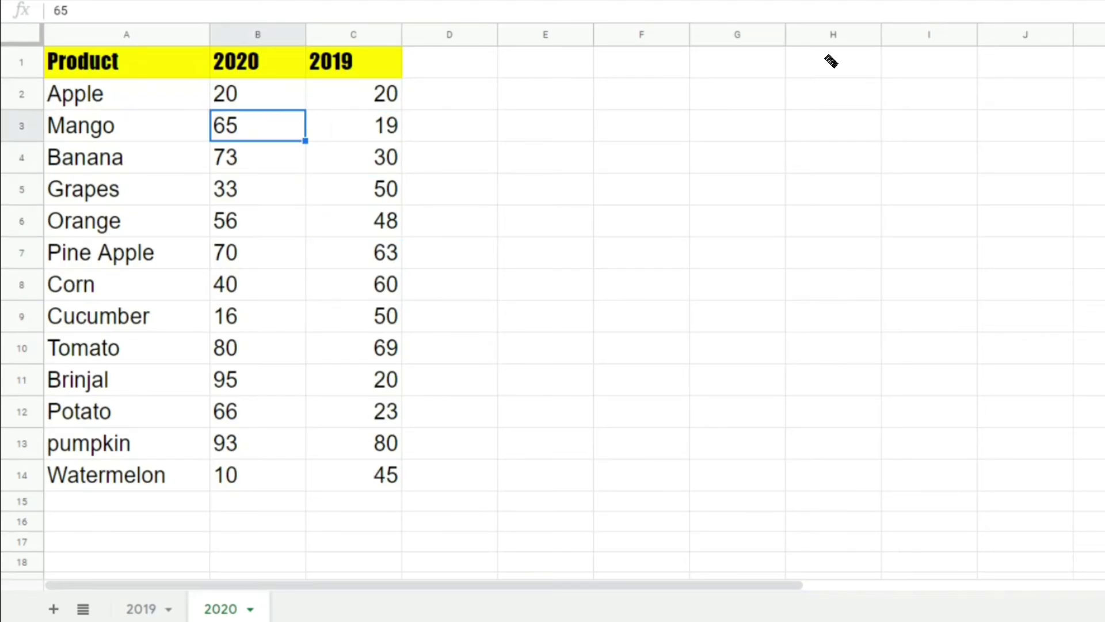
key("Right")
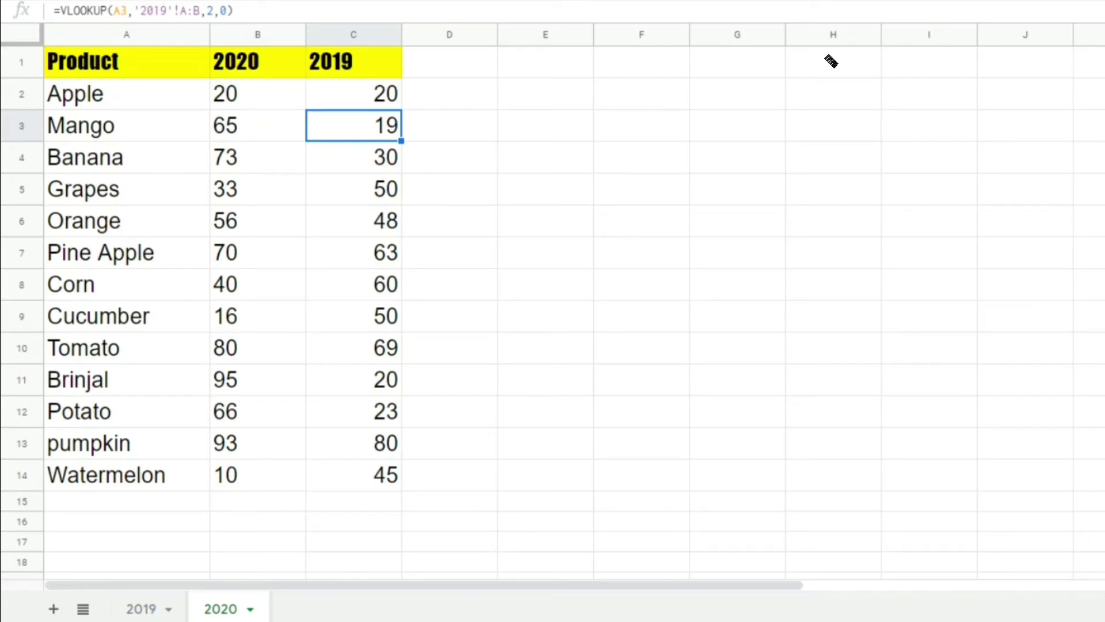
key("Down")
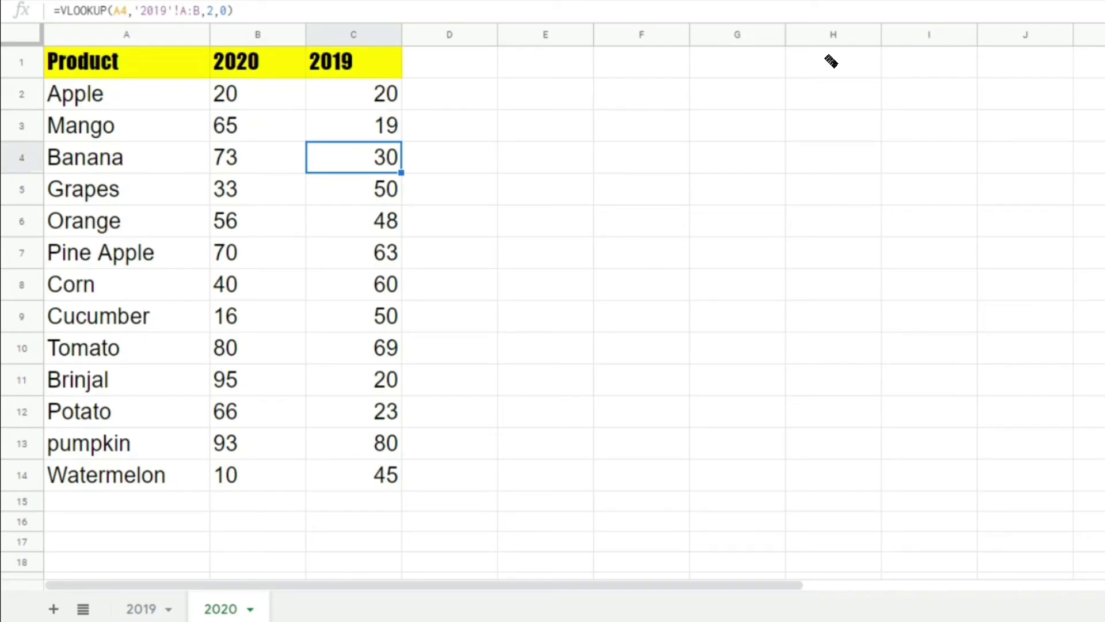
key("Left")
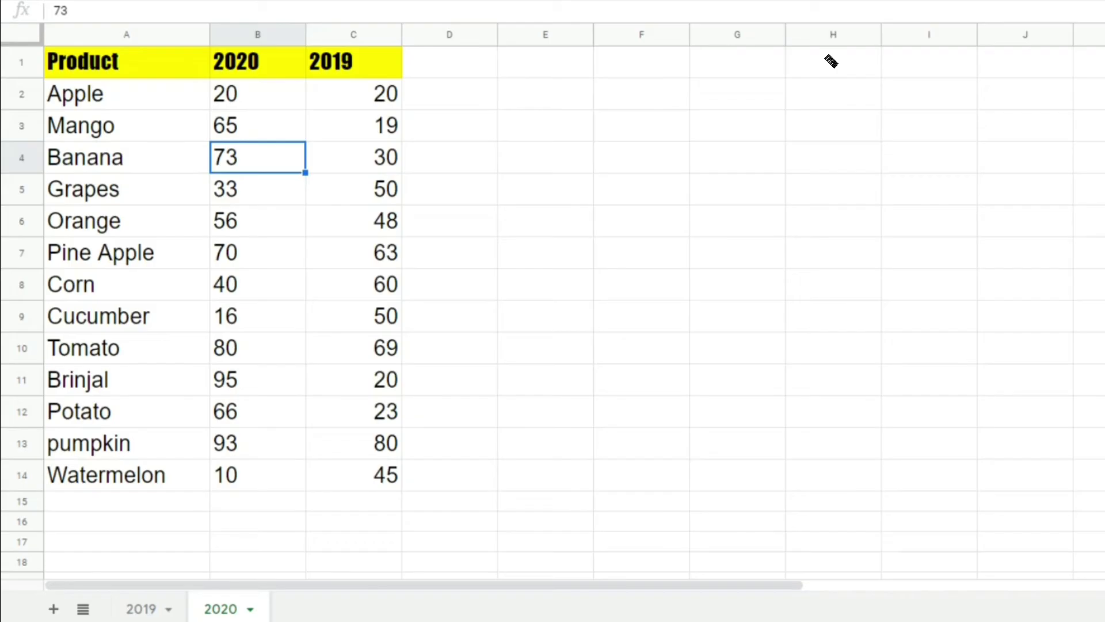
key("Right")
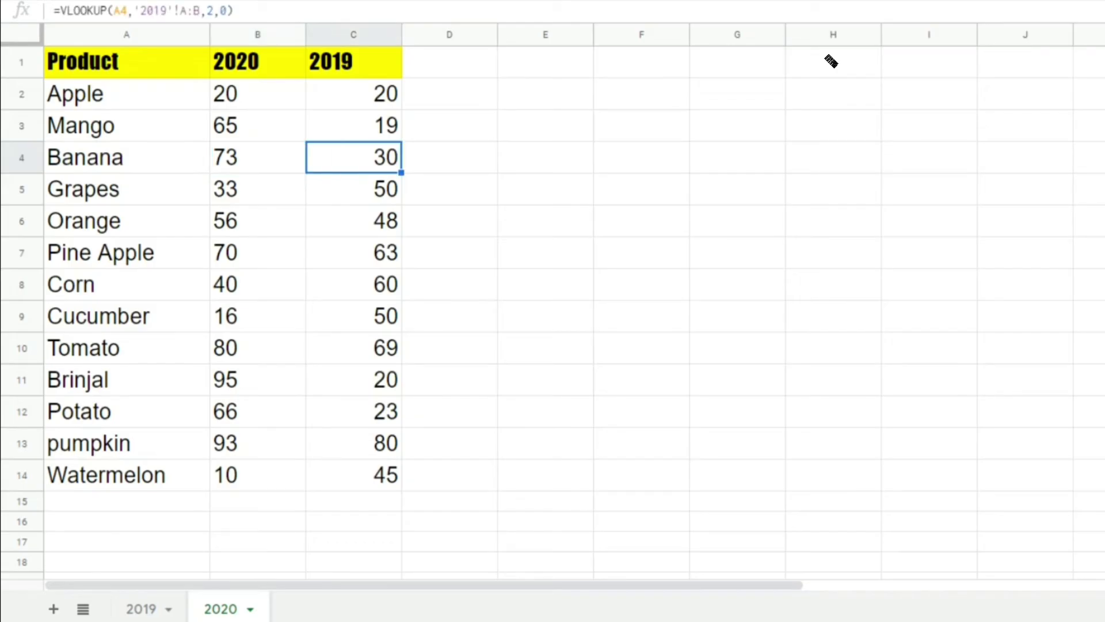
key("Left")
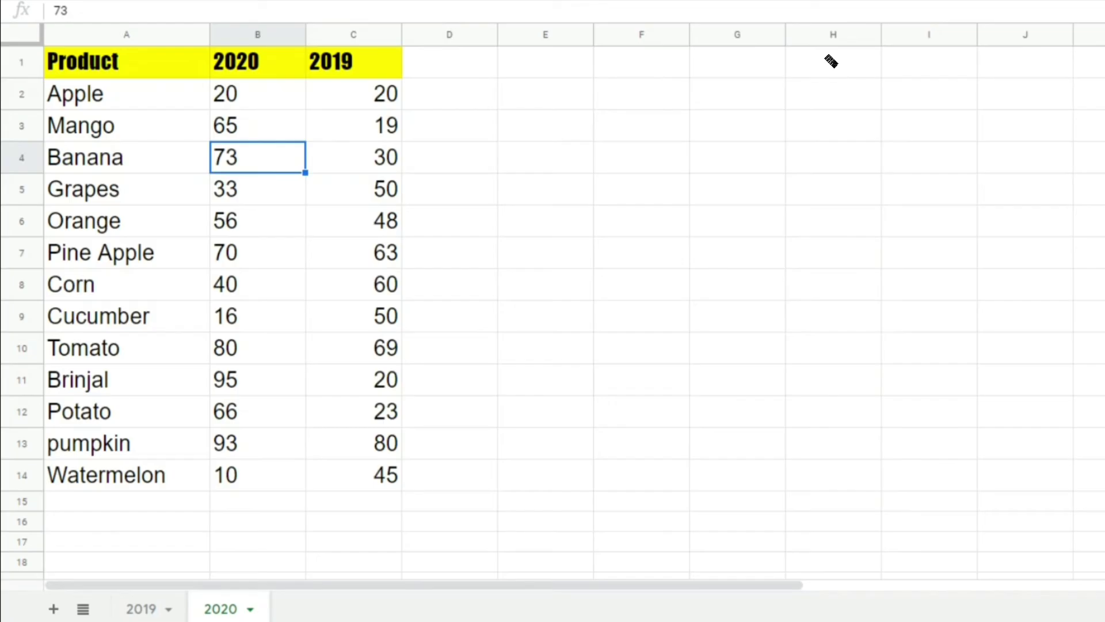
key("Right")
key("Right")
key("Up")
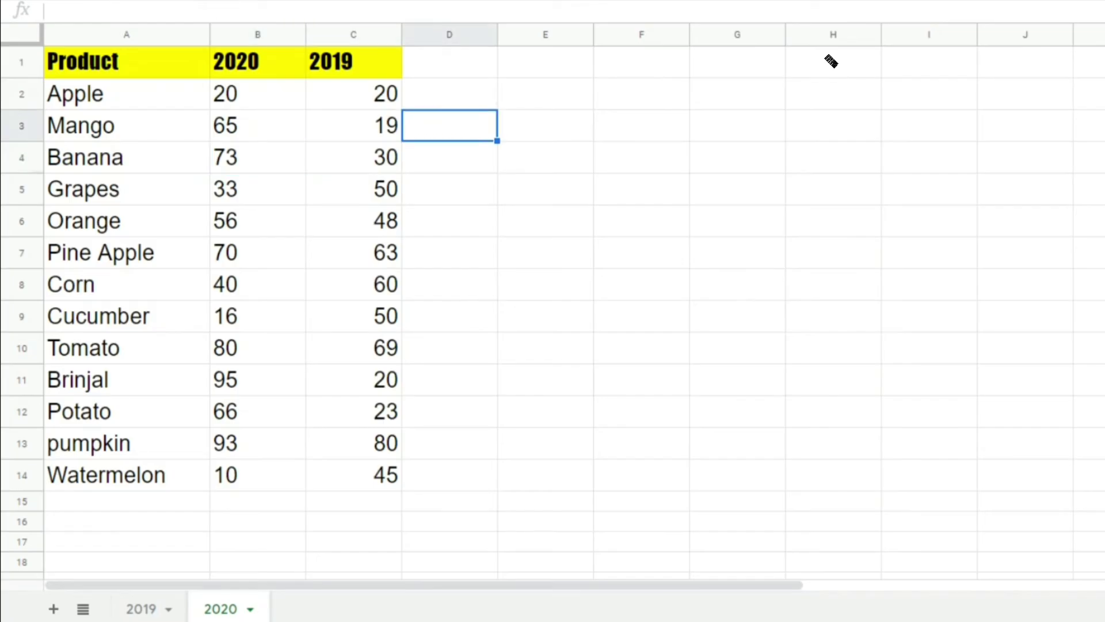
Enter =B2=C2 in D2 to test whether Apple's 2020 and 2019 values match.
key("Up")
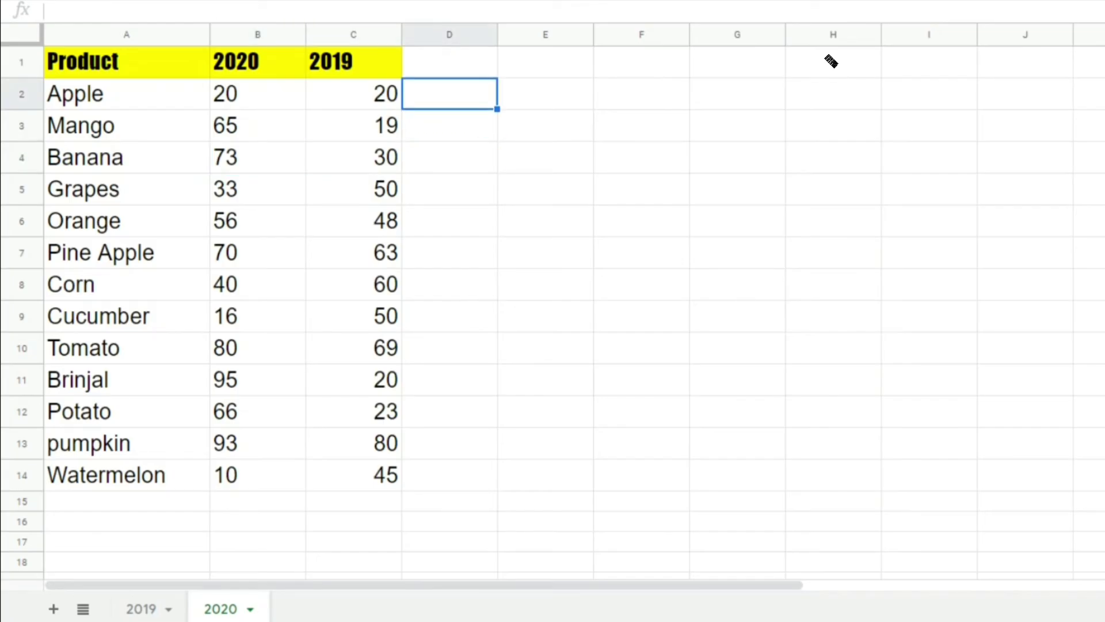
type("=")
key("Left")
key("Left")
type("=")
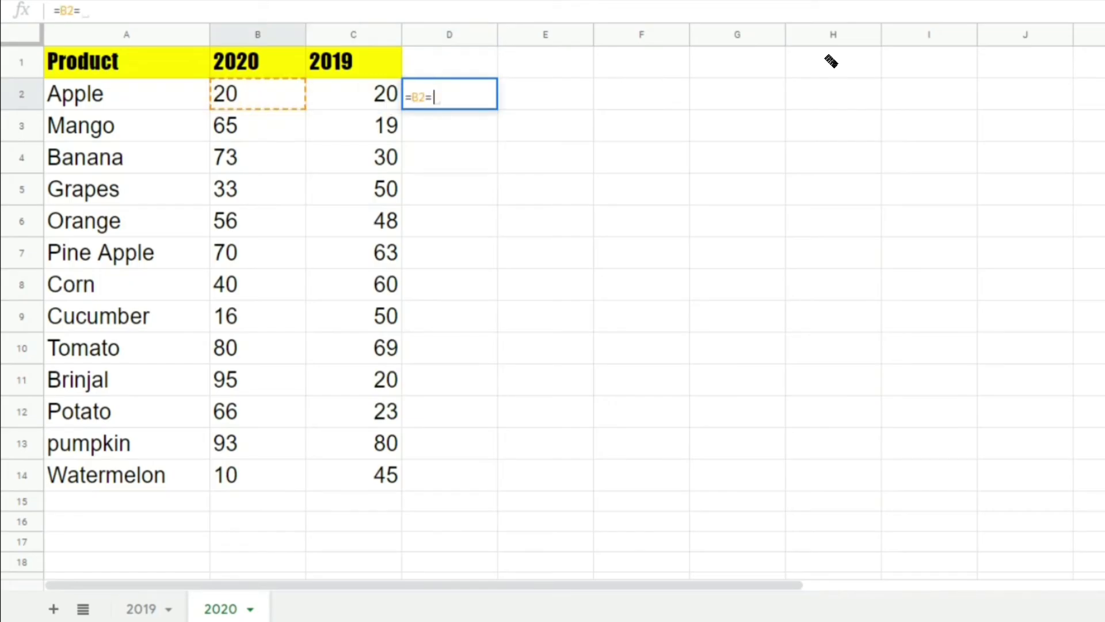
key("Left")
key("Return")
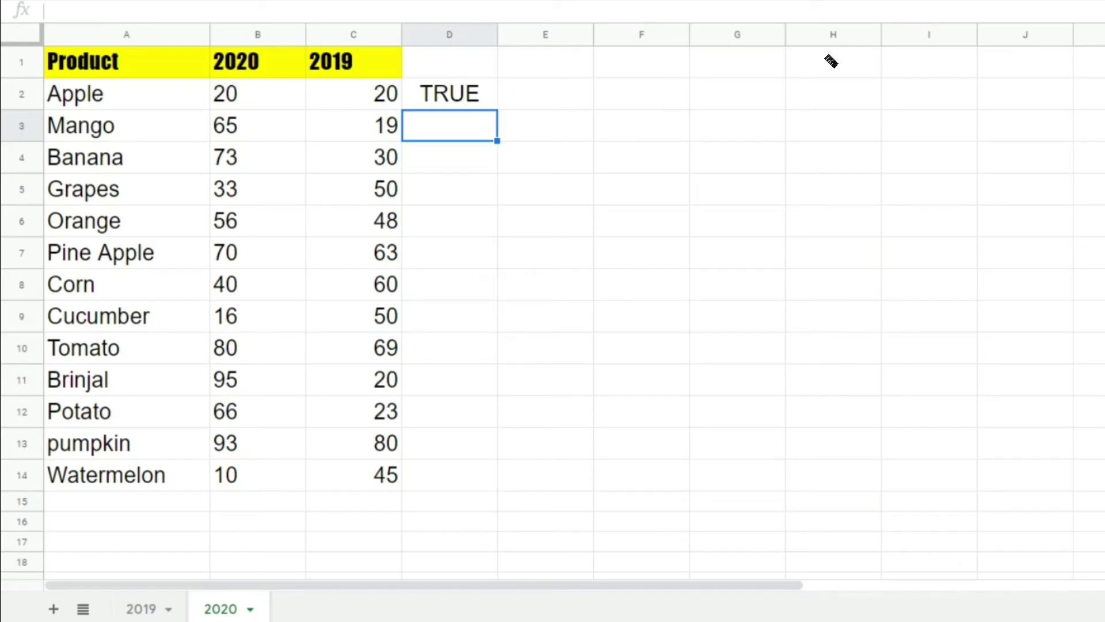
Review Apple's values in B2 and C2 alongside the TRUE result in D2.
key("Up")
key("Left")
key("Left")
key("Right")
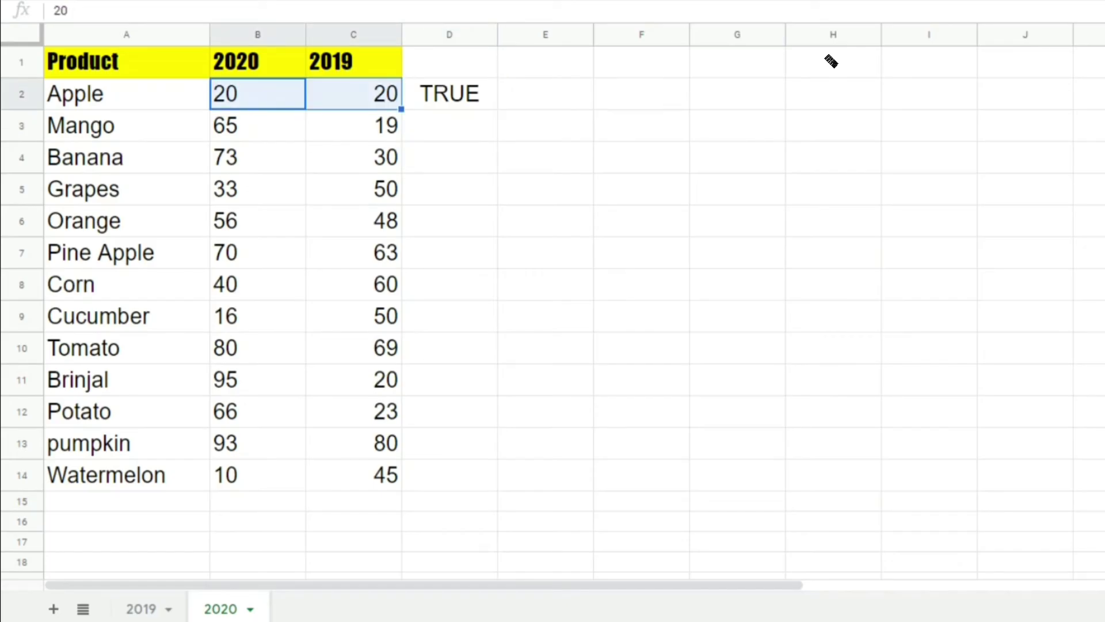
key("Right")
key("Down")
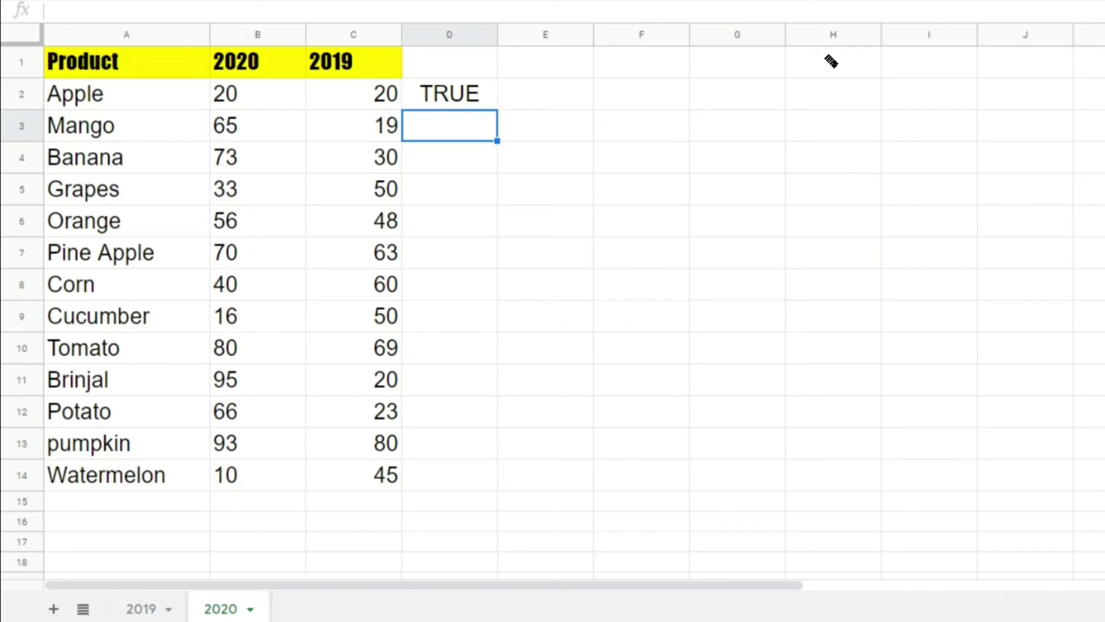
Replace D2's check with =B2-C2, giving a difference of 0 for Apple.
key("Up")
key("Delete")
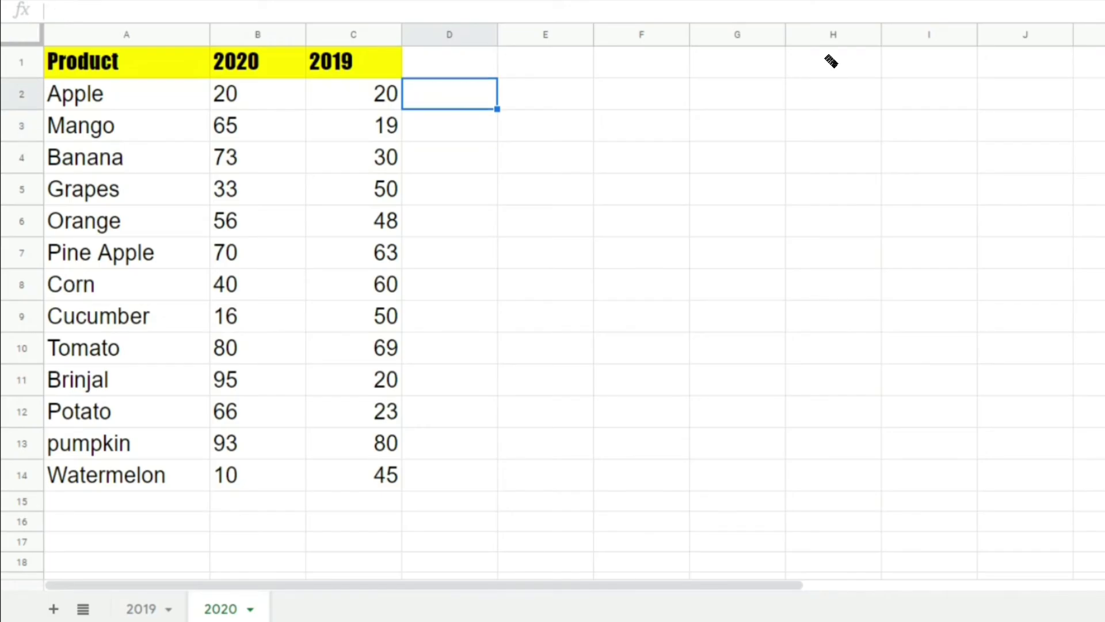
type("=")
key("Left")
key("Left")
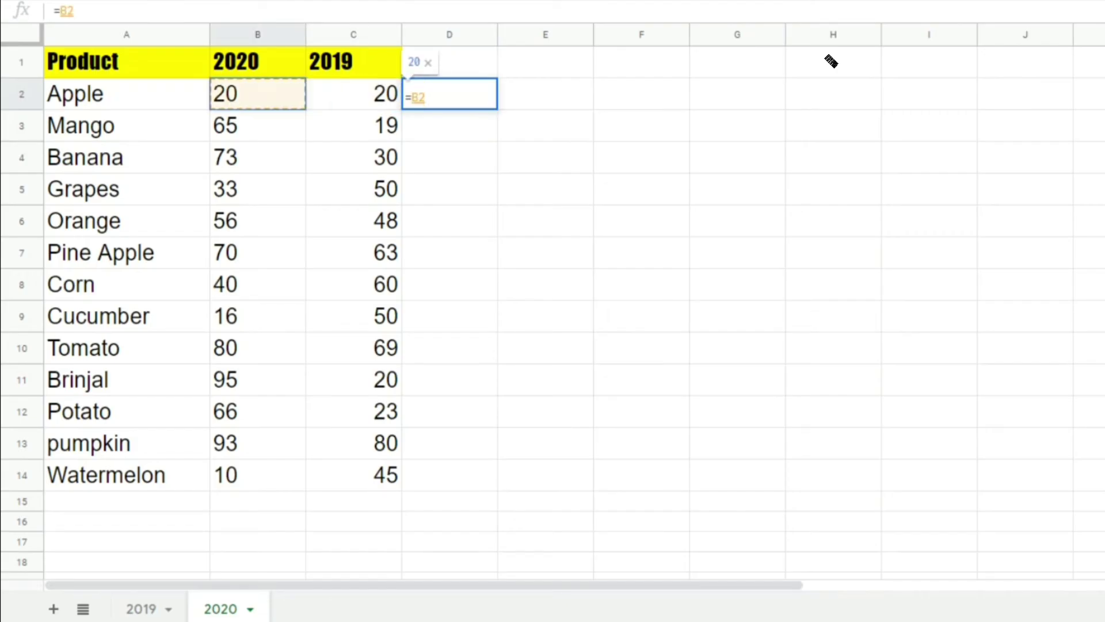
type("-")
key("Left")
key("Return")
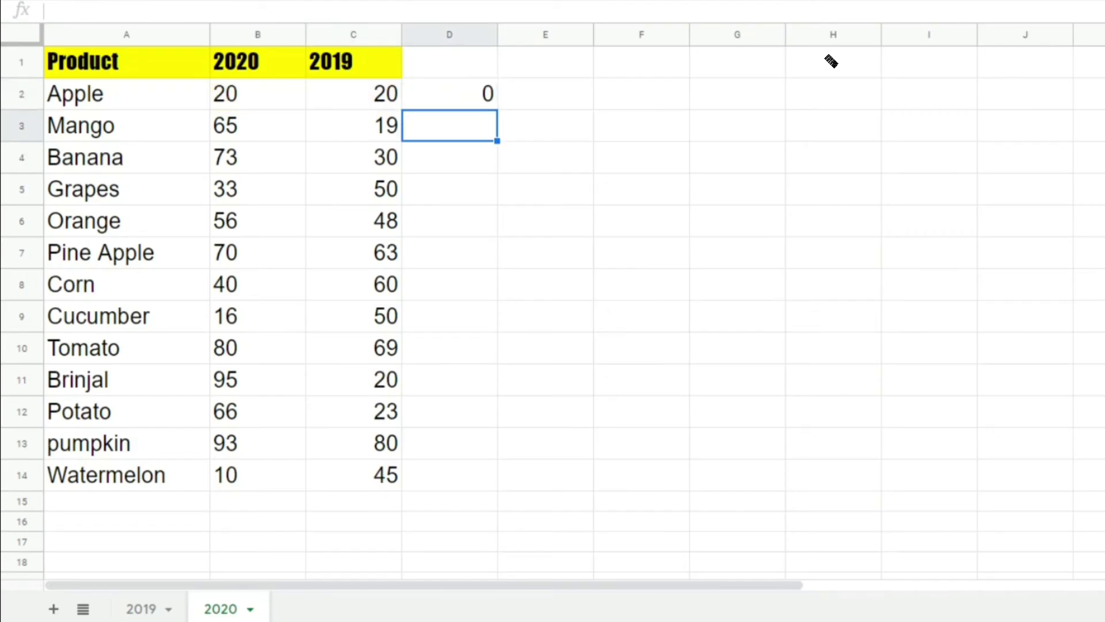
Review the Apple key in A2, the VLOOKUP in C2 and the difference formula in D2.
key("Up")
key("Left")
key("Right")
key("Left")
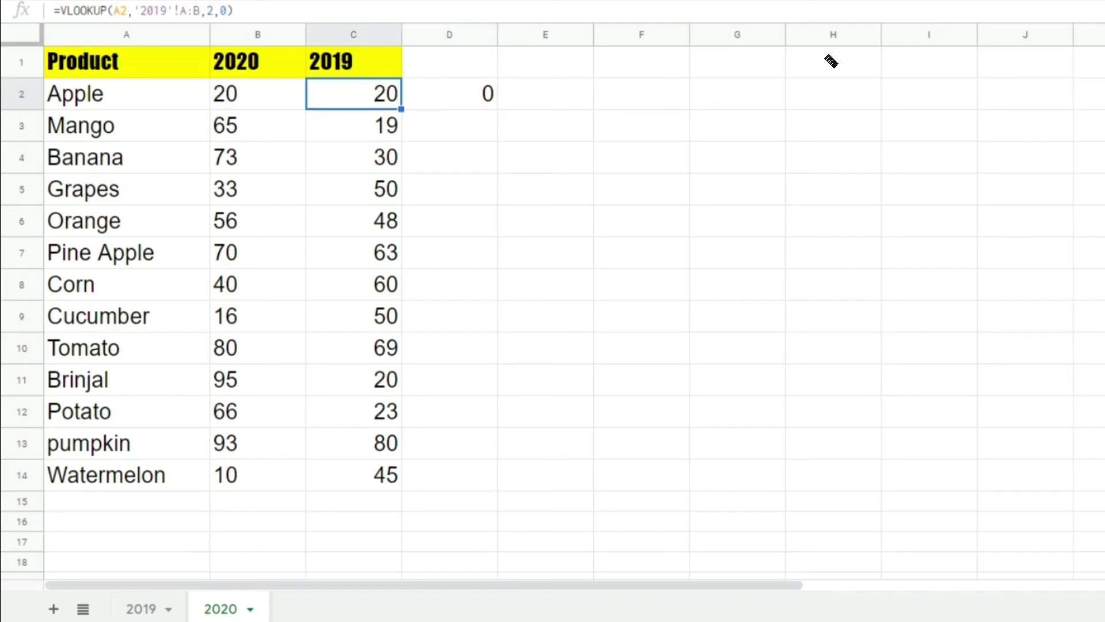
key("Right")
key("Left")
key("Left")
key("Right")
key("Left")
key("Left")
key("Right")
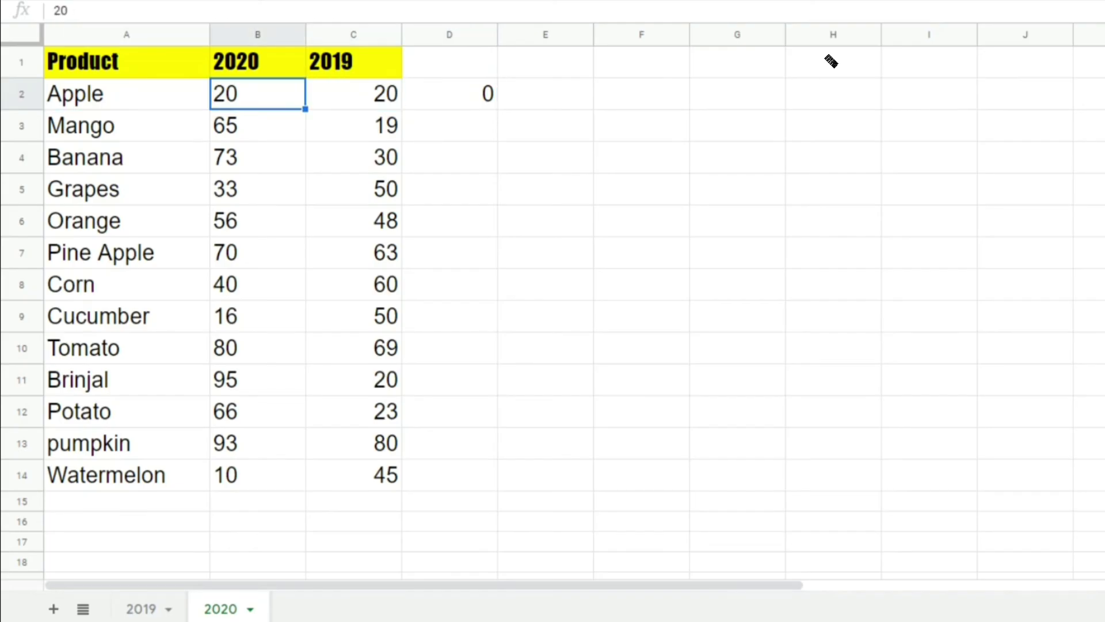
key("Left")
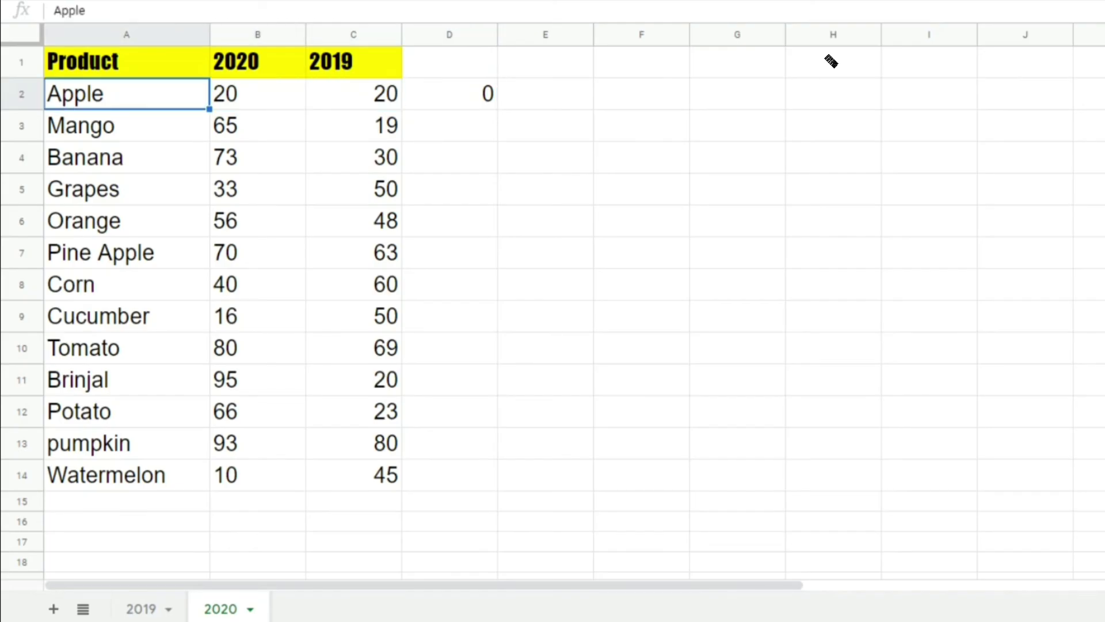
key("Right")
key("Right")
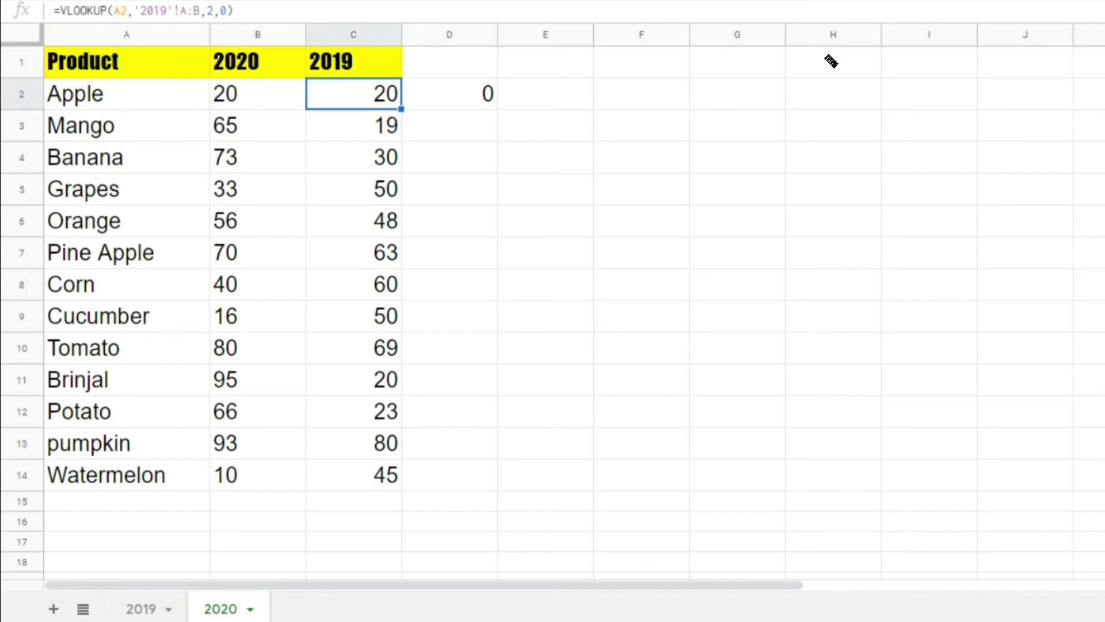
key("Right")
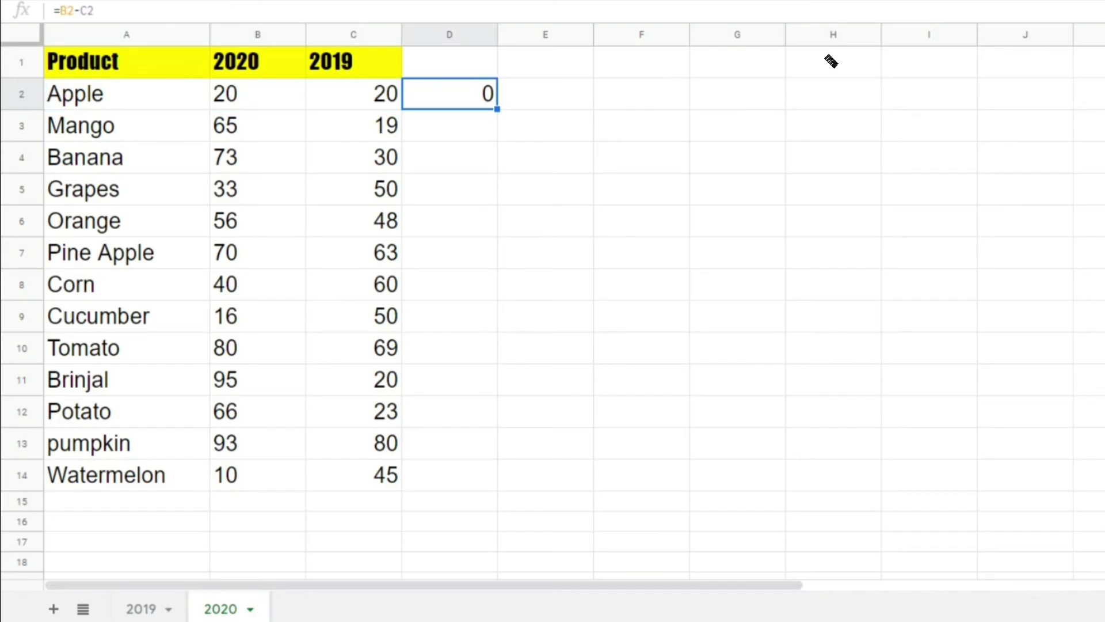
key("Down")
key("Down")
key("Down")
key("Down")
key("Down")
key("Down")
key("Down")
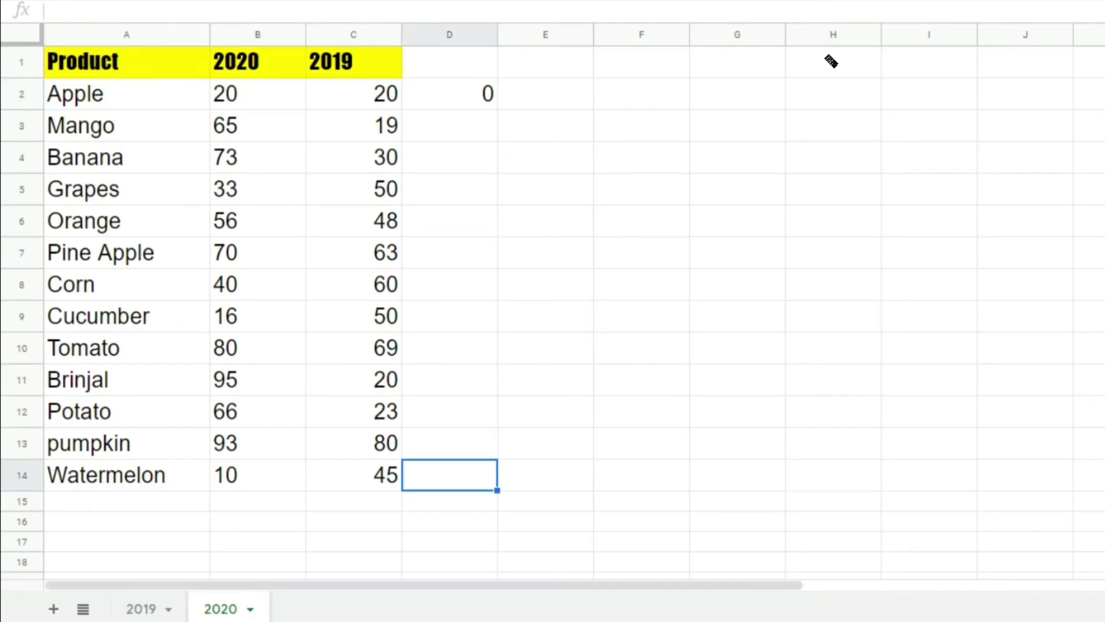
Fill the difference formula down D2:D14 and verify Mango's row, difference 46.
key("ctrl+shift+Up")
key("ctrl+d")
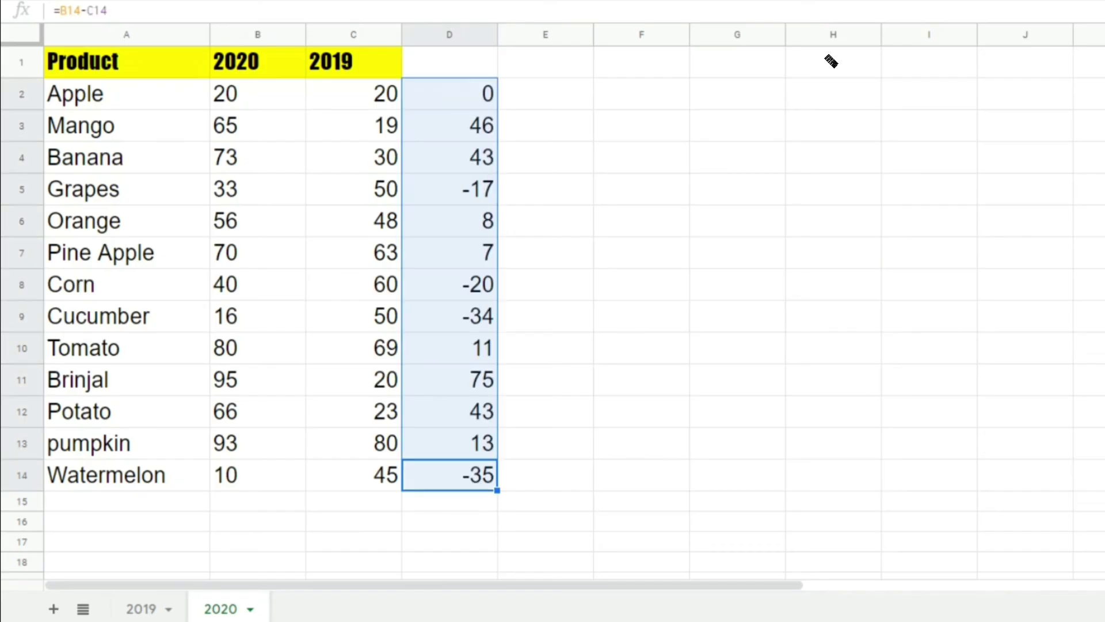
key("Up")
key("Up")
key("Up")
key("Up")
key("Up")
key("Down")
key("Left")
key("Right")
key("Left")
key("Right")
key("Left")
key("Left")
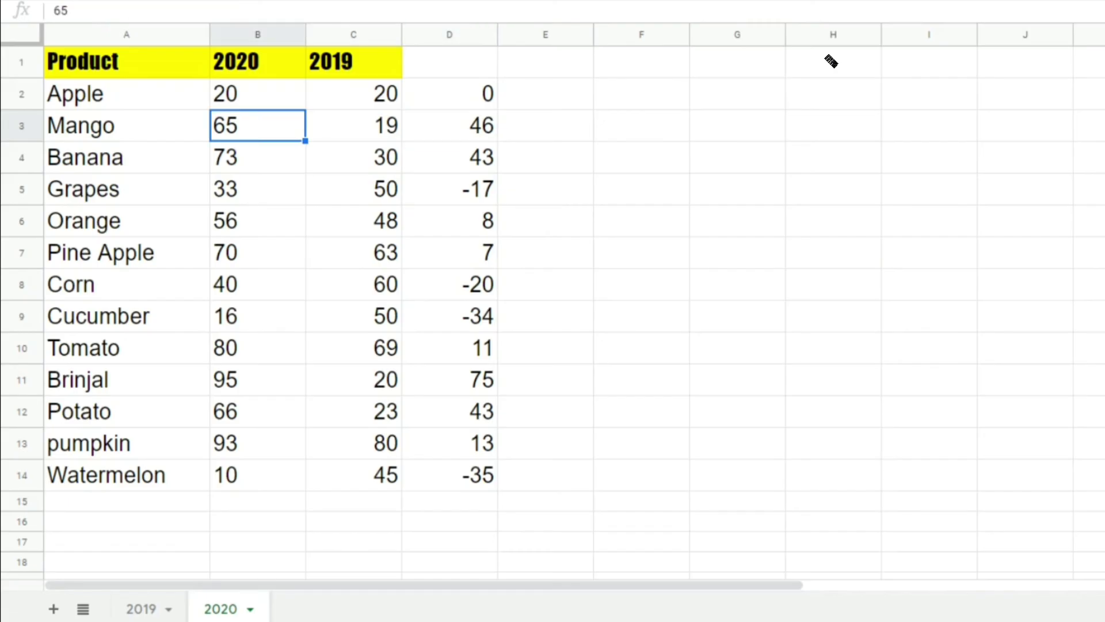
key("Right")
key("Right")
key("Right")
key("Left")
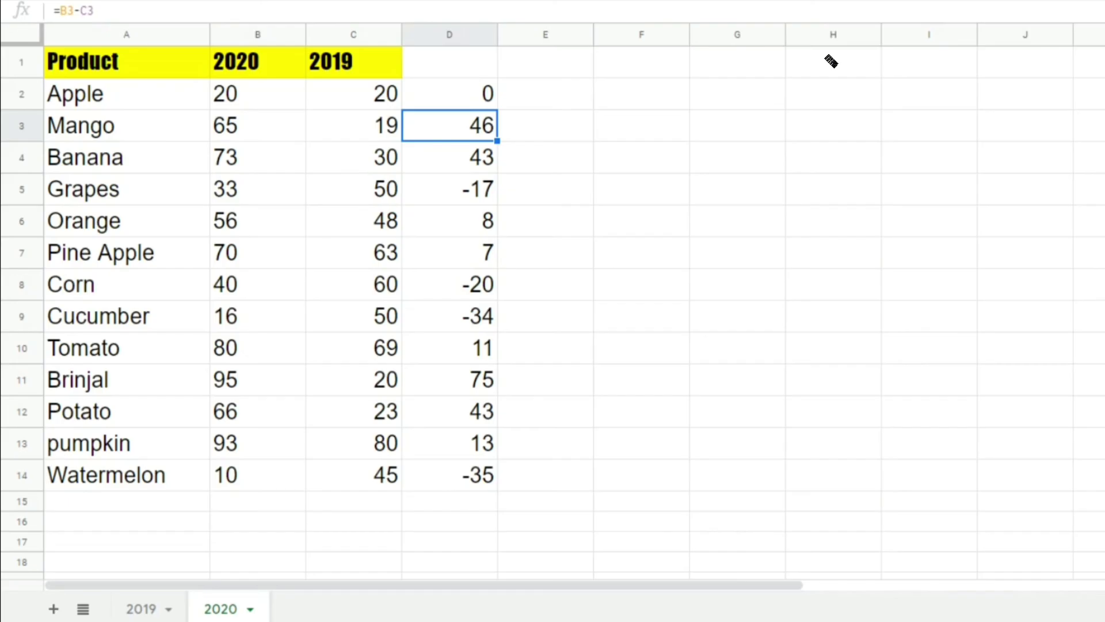
Check the copied differences for Banana, Grapes (-17), Orange and down to Corn.
key("Down")
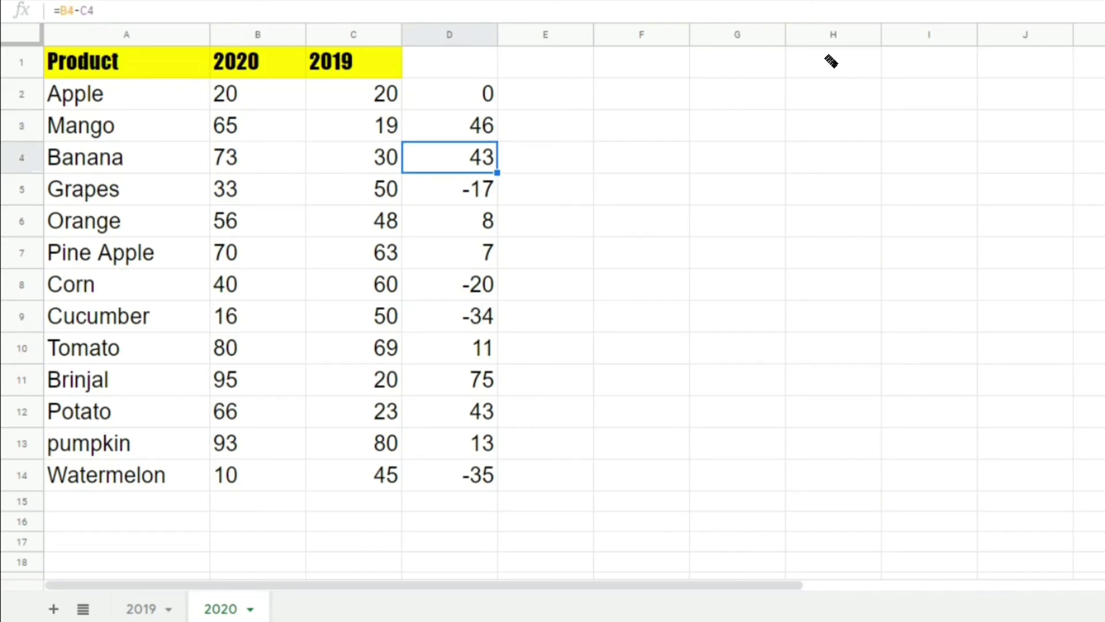
key("Down")
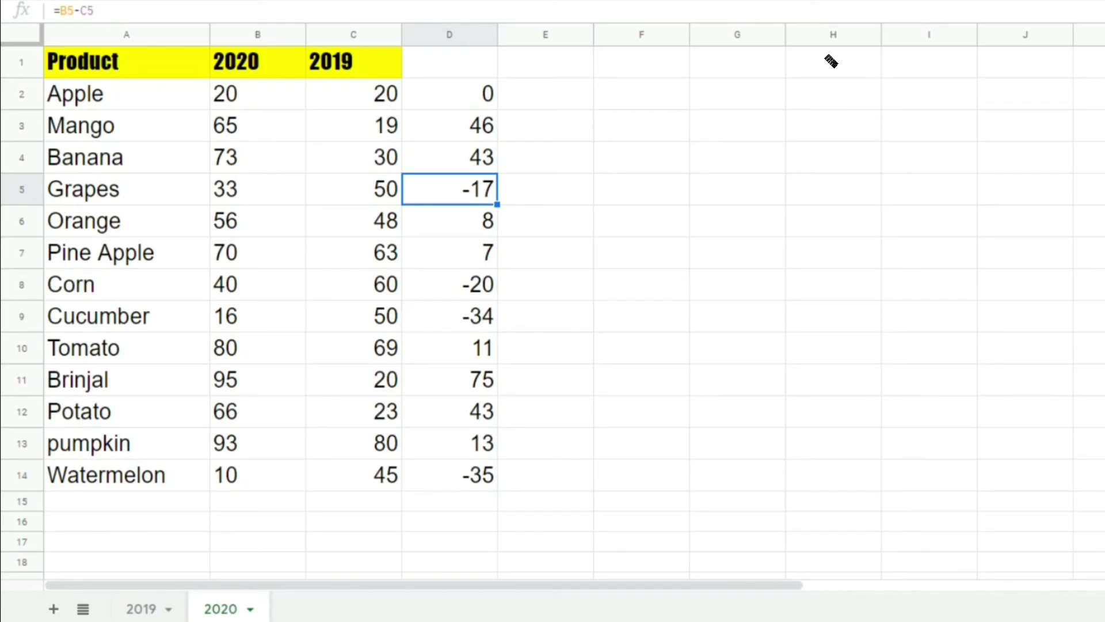
key("Left")
key("Left")
key("Right")
key("Right")
key("Down")
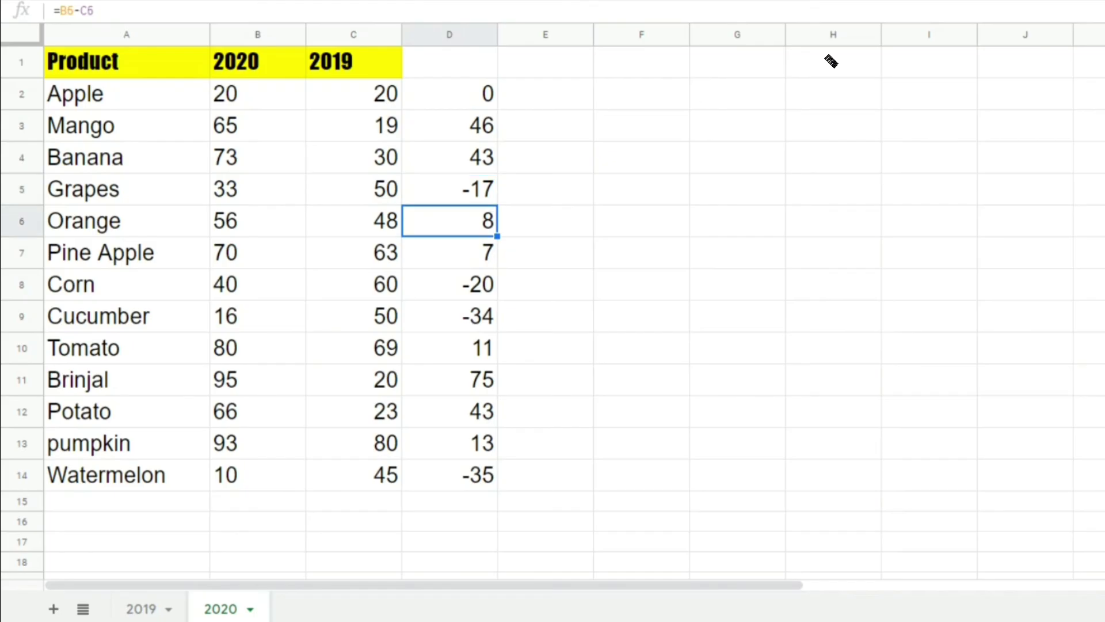
key("Down")
key("Down")
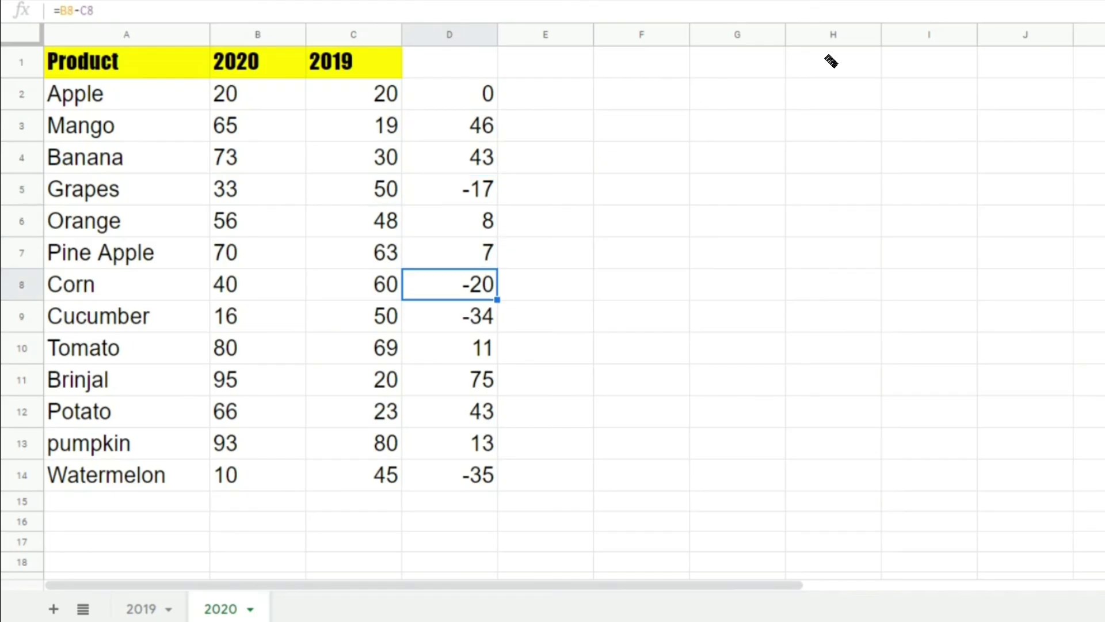